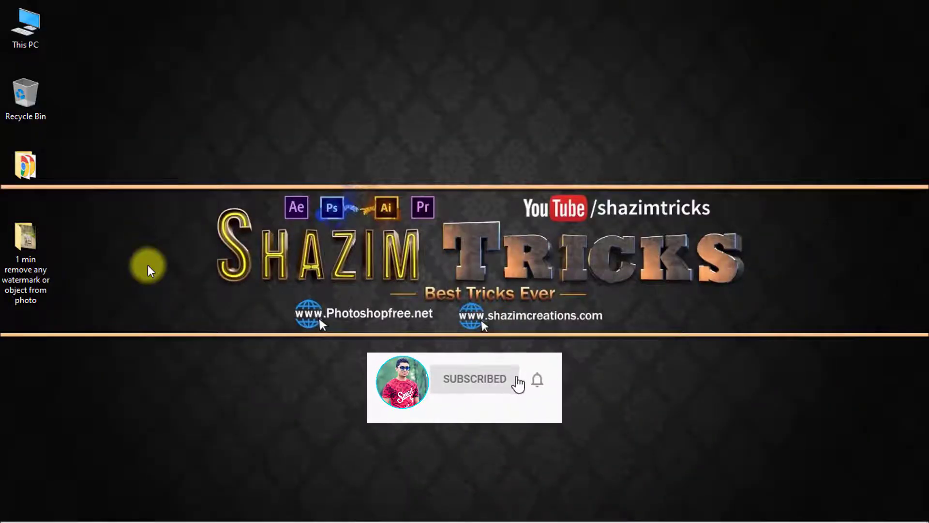
# Switch to Photoshop and open the photo "Watermark image 1" from the "1 min remove any watermark or object from photo" folder
pyautogui.moveTo(601, 508)
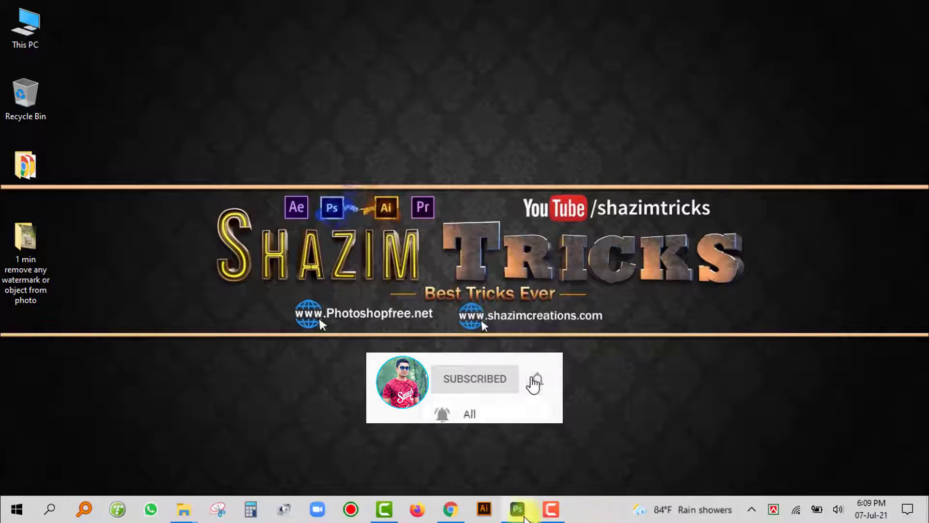
pyautogui.click(522, 514)
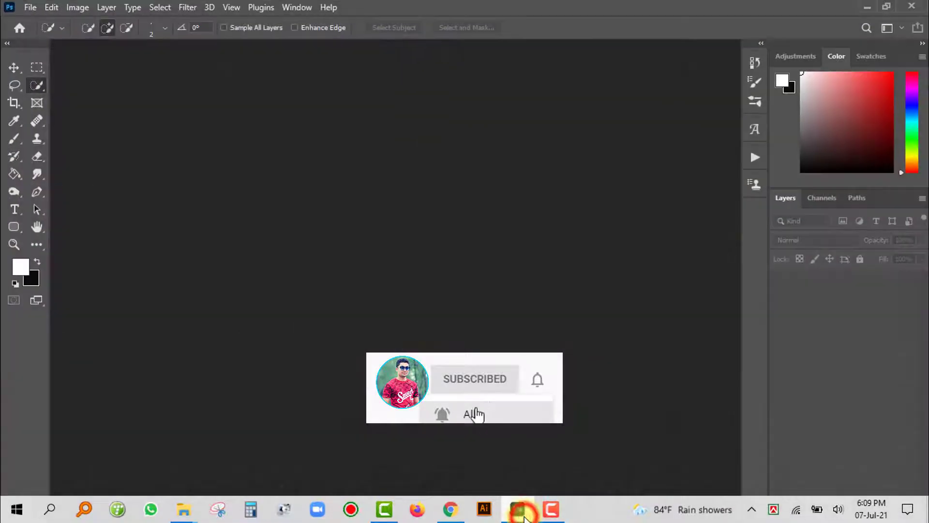
pyautogui.click(32, 7)
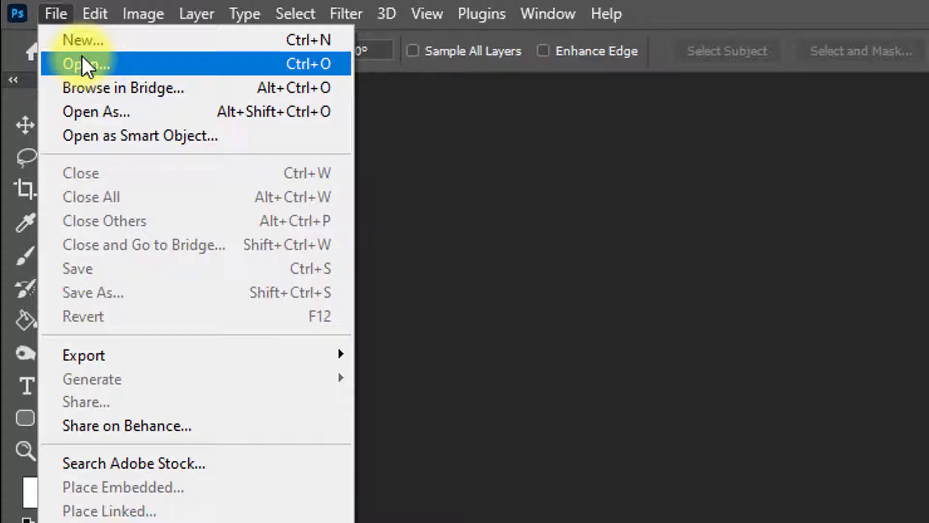
pyautogui.click(83, 64)
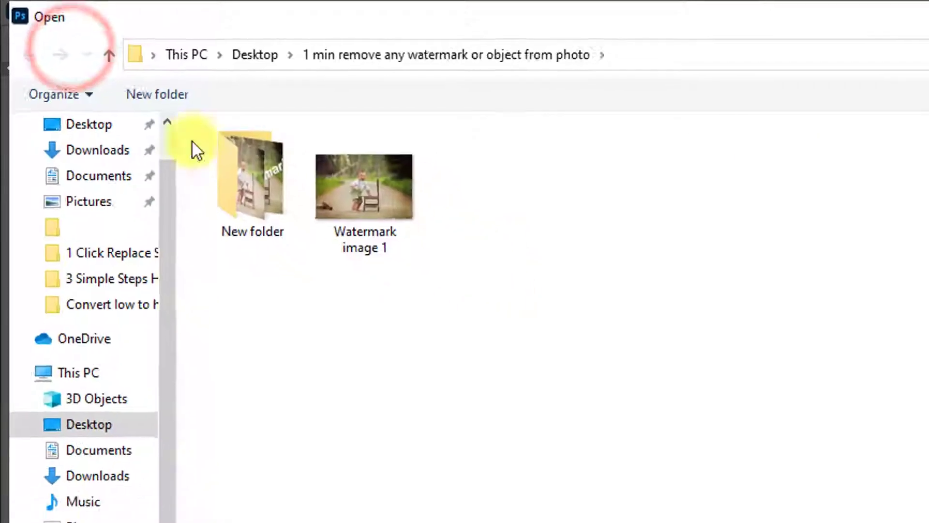
pyautogui.click(245, 121)
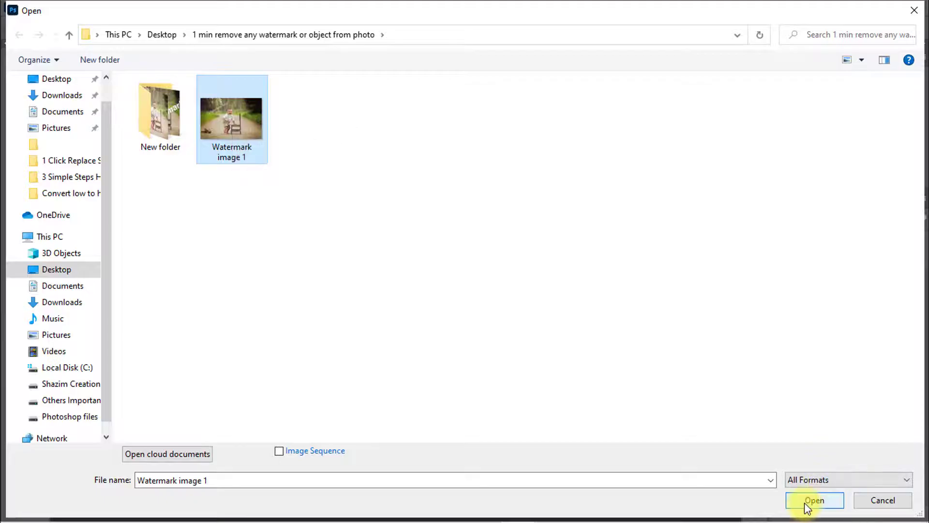
pyautogui.click(813, 500)
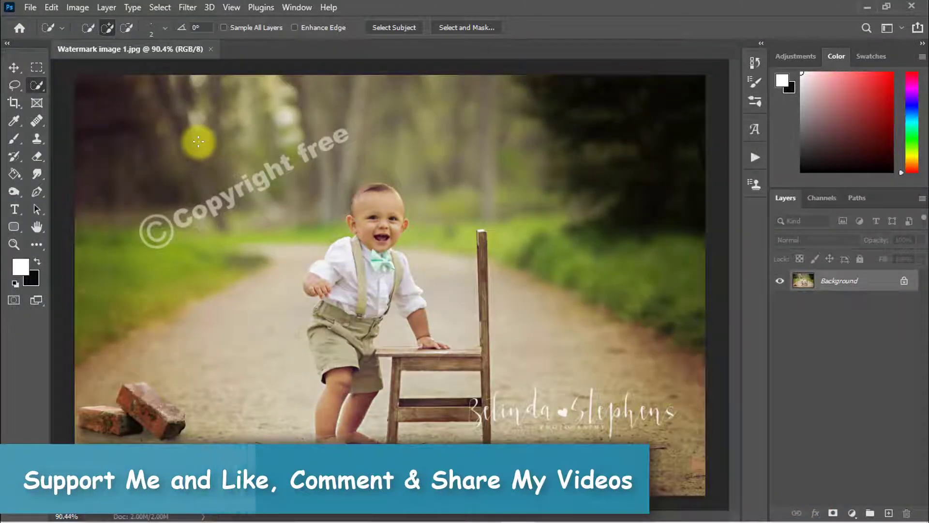
# Examine the diagonal copyright watermark, the bricks and the photographer's signature in the photo
pyautogui.keyDown('ctrl'); pyautogui.click(197, 201); pyautogui.keyUp('ctrl')
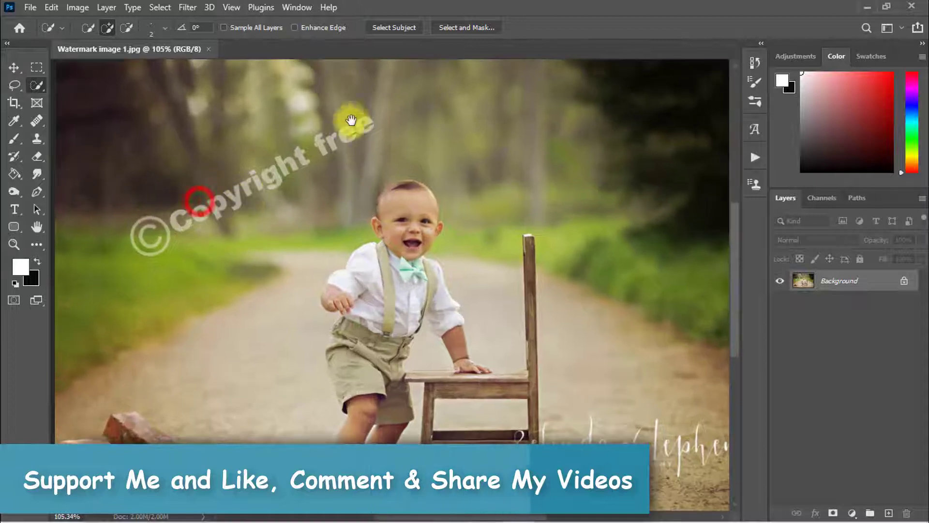
pyautogui.keyDown('ctrl'); pyautogui.click(179, 208); pyautogui.keyUp('ctrl')
pyautogui.keyDown('ctrl'); pyautogui.click(215, 298); pyautogui.keyUp('ctrl')
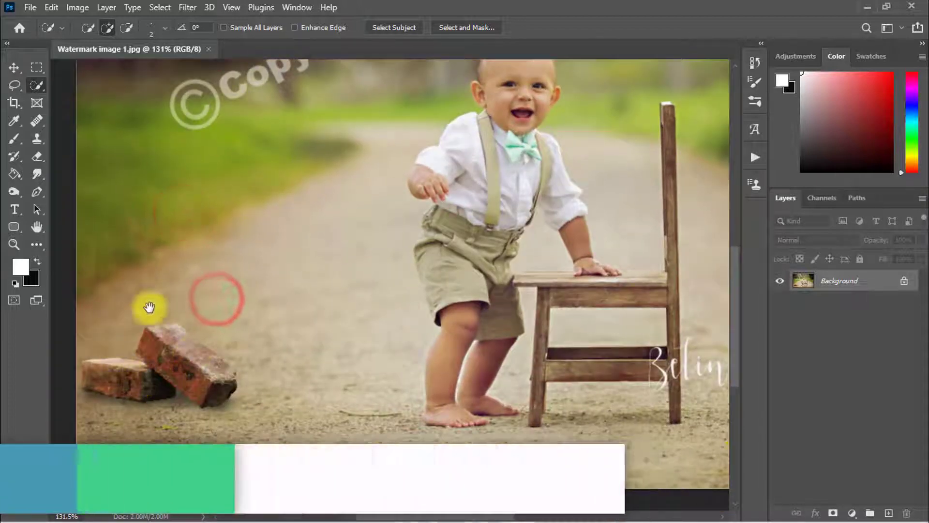
pyautogui.moveTo(556, 326); pyautogui.dragTo(369, 332)
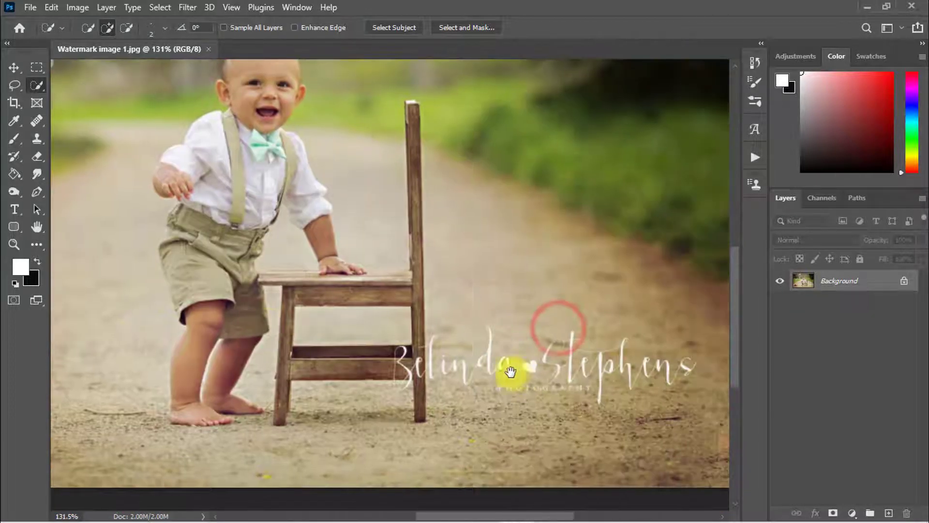
pyautogui.moveTo(508, 375); pyautogui.dragTo(394, 363)
pyautogui.keyDown('ctrl'); pyautogui.click(473, 374); pyautogui.keyUp('ctrl')
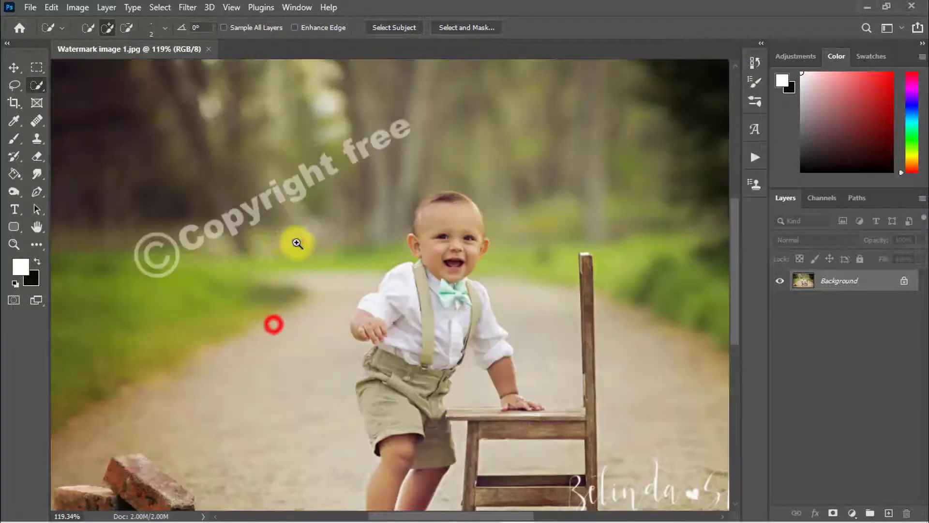
pyautogui.moveTo(298, 243)
pyautogui.mouseDown()
pyautogui.moveTo(287, 244)
pyautogui.moveTo(300, 244)
pyautogui.mouseUp()
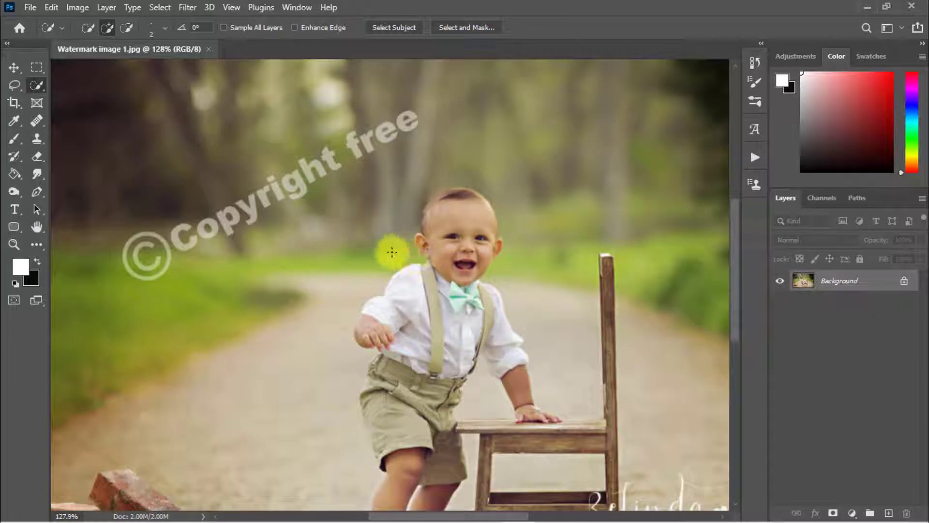
pyautogui.moveTo(320, 200); pyautogui.dragTo(329, 177)
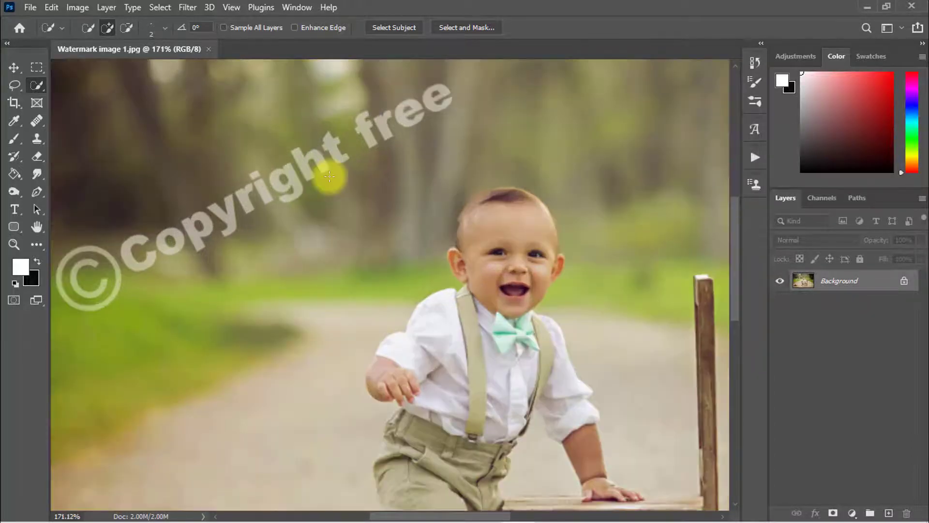
# Select the circled copyright symbol of the diagonal watermark, both ring and inner C, with the Magic Wand tool
pyautogui.rightClick(37, 85)
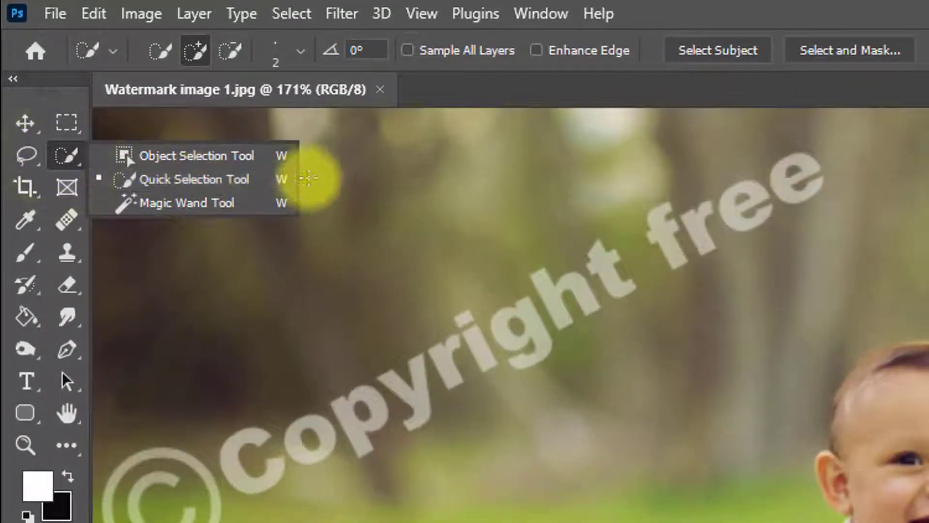
pyautogui.click(162, 202)
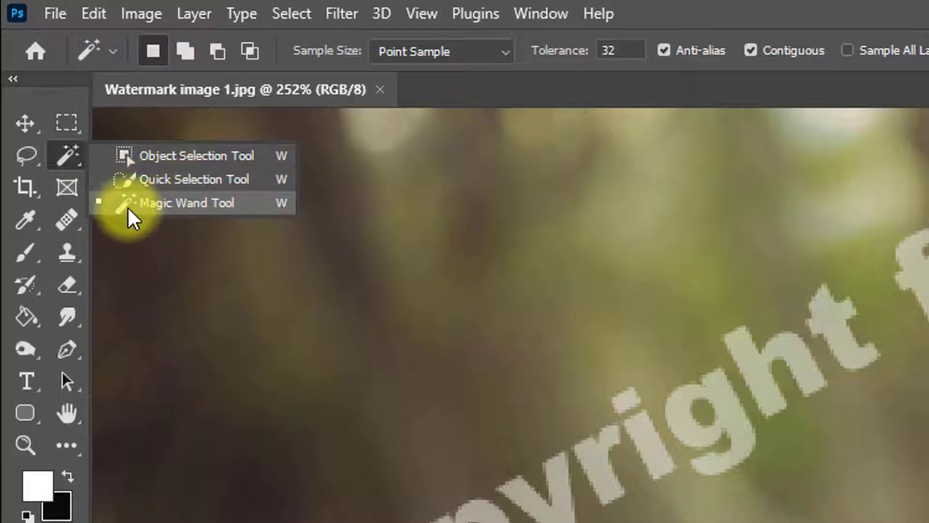
pyautogui.click(169, 199)
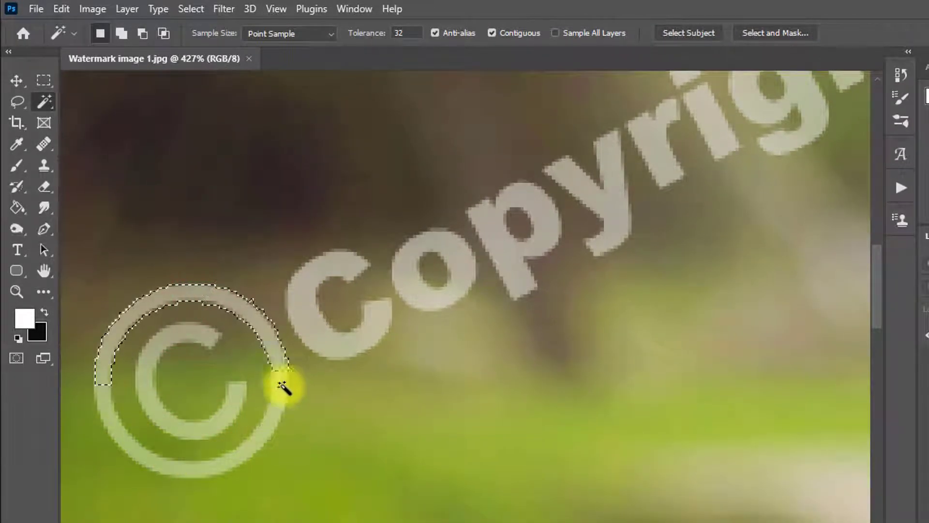
pyautogui.press('shift')
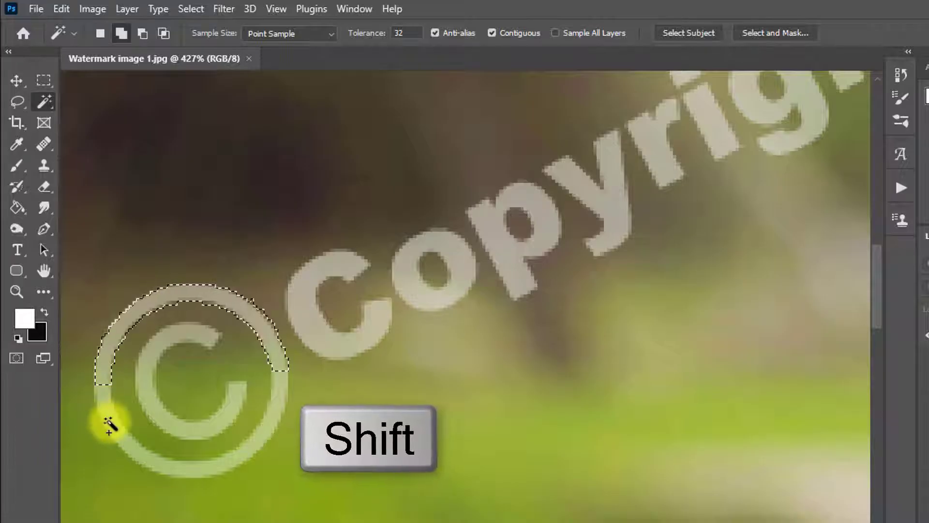
pyautogui.keyDown('shift'); pyautogui.click(105, 411); pyautogui.keyUp('shift')
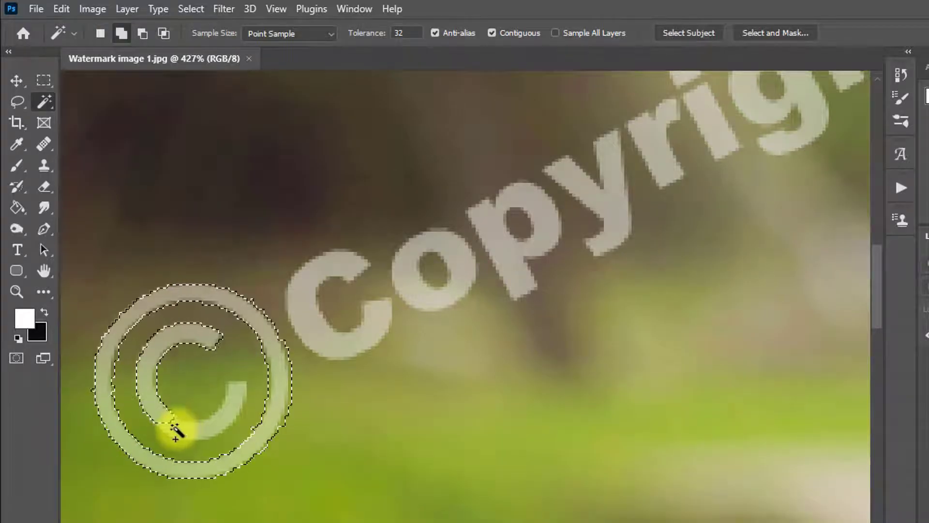
pyautogui.keyDown('shift'); pyautogui.click(176, 429); pyautogui.keyUp('shift')
# Add the letters C, o, p, y, r, i, g and h of "Copyright" to the Magic Wand selection
pyautogui.keyDown('shift'); pyautogui.click(303, 295); pyautogui.keyUp('shift')
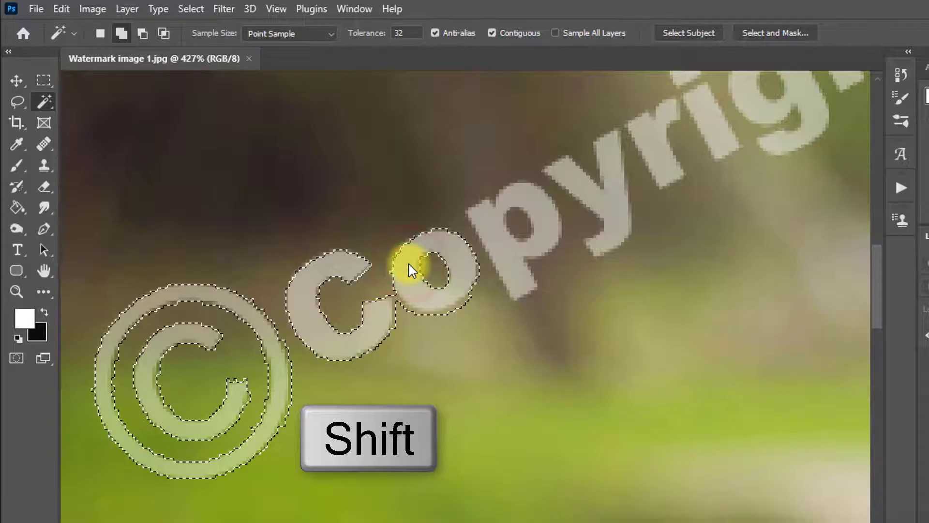
pyautogui.keyDown('shift'); pyautogui.click(495, 237); pyautogui.keyUp('shift')
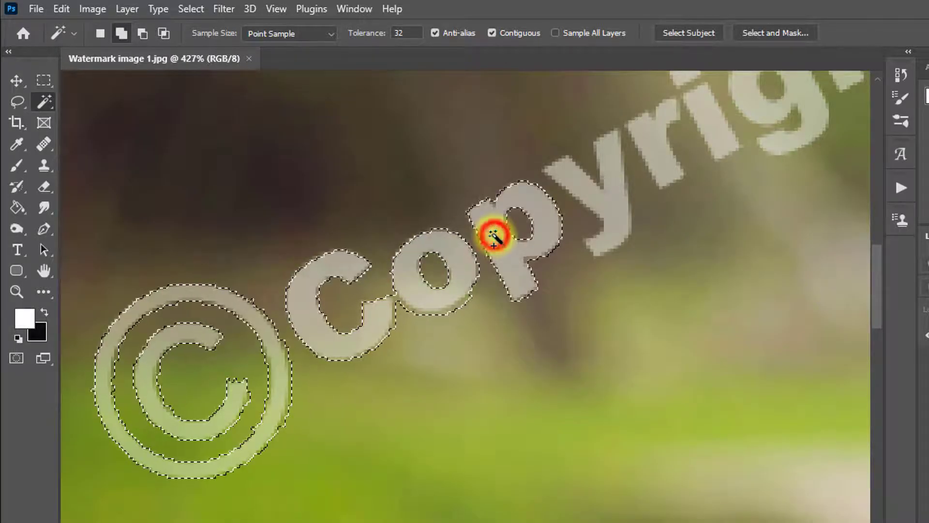
pyautogui.moveTo(560, 186); pyautogui.dragTo(442, 318)
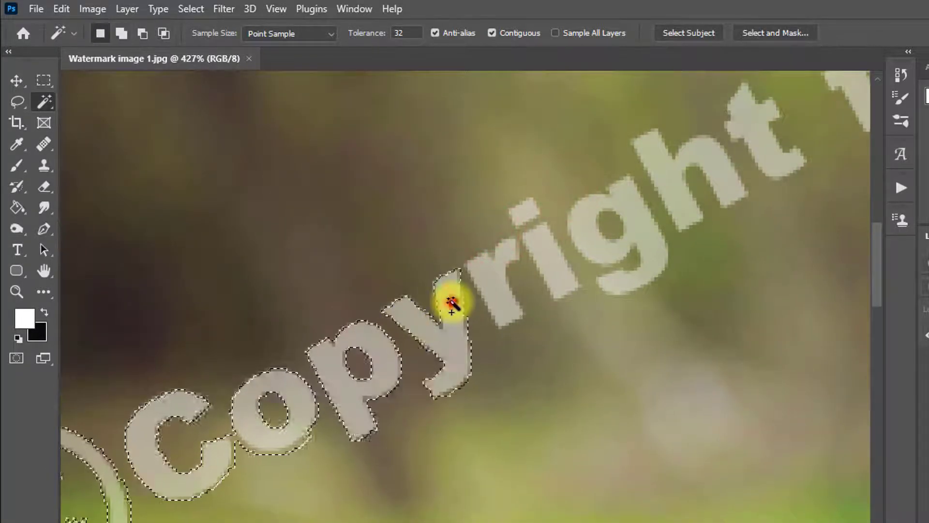
pyautogui.keyDown('shift'); pyautogui.click(545, 251); pyautogui.keyUp('shift')
pyautogui.keyDown('shift'); pyautogui.click(529, 208); pyautogui.keyUp('shift')
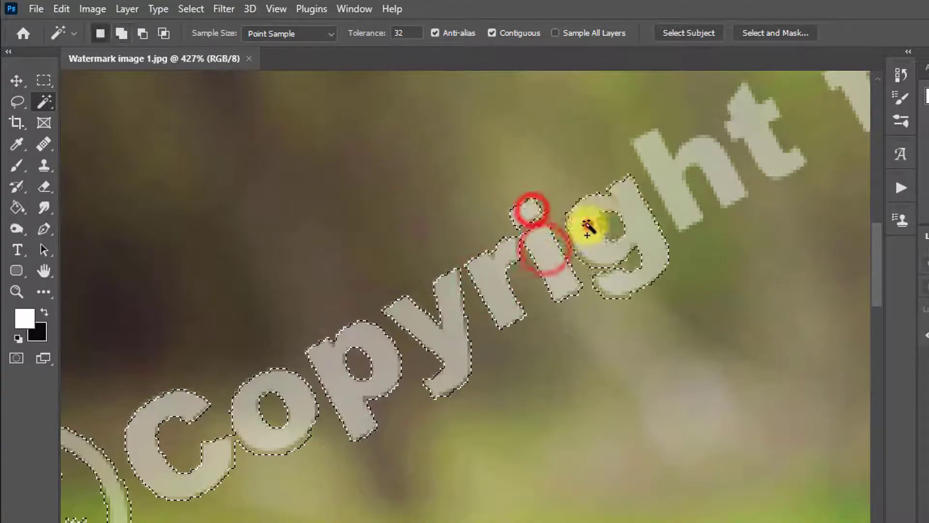
pyautogui.keyDown('shift'); pyautogui.click(588, 222); pyautogui.keyUp('shift')
pyautogui.keyDown('shift'); pyautogui.click(671, 180); pyautogui.keyUp('shift')
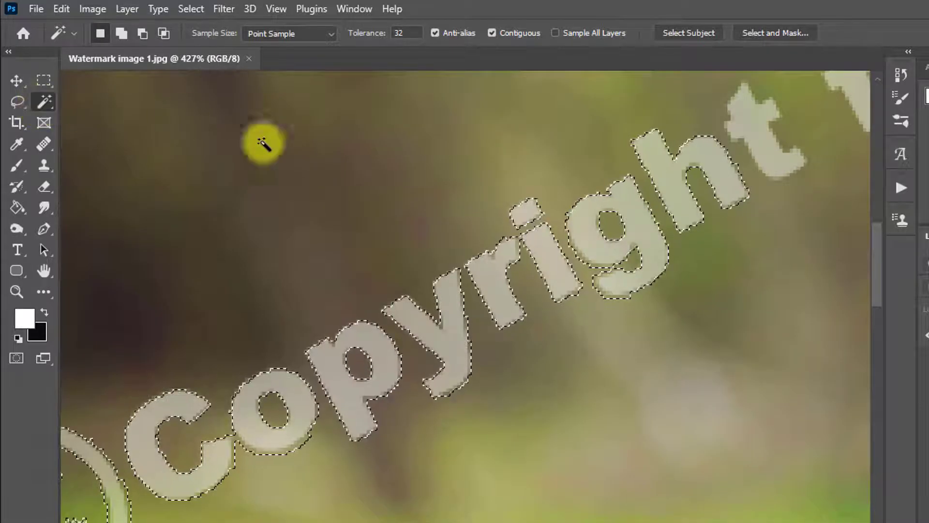
pyautogui.scroll(3, 598, 224)
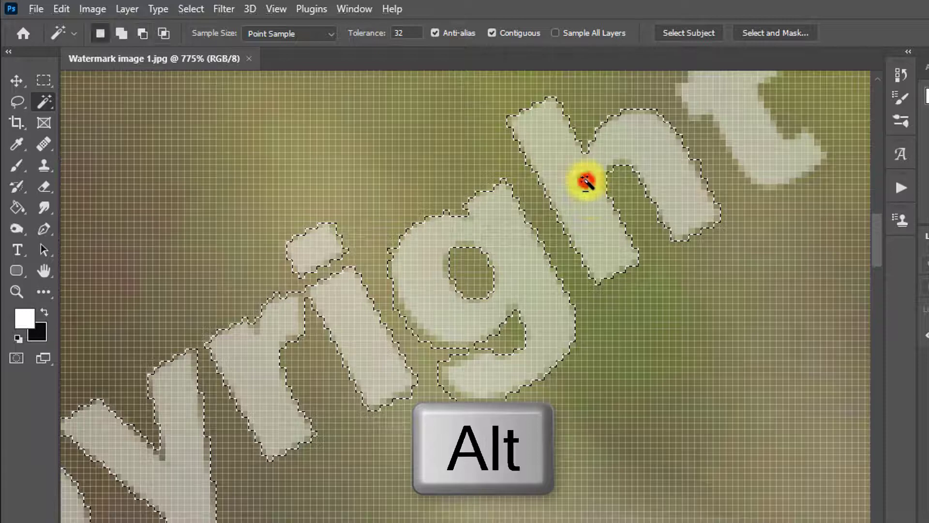
pyautogui.keyDown('alt'); pyautogui.click(586, 181); pyautogui.keyUp('alt')
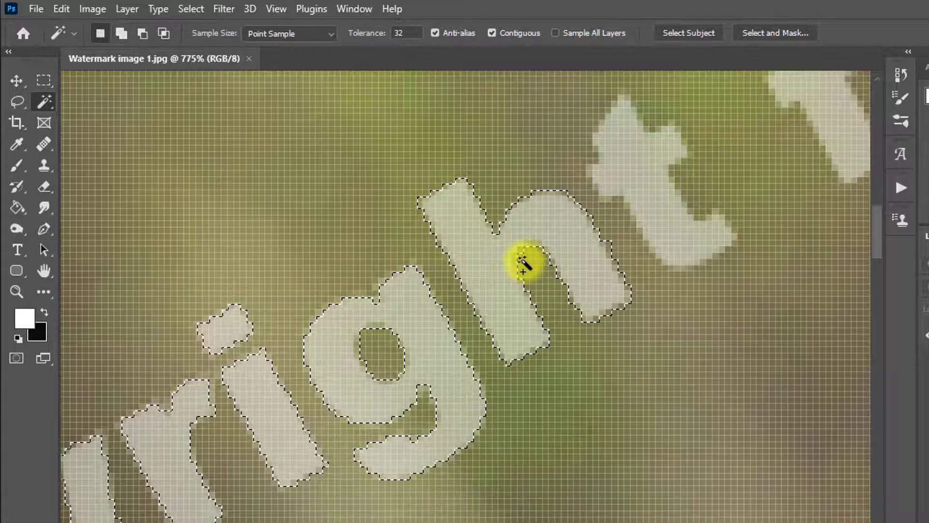
# Add the letter t of "Copyright" to the selection with the Quick Selection tool
pyautogui.rightClick(44, 101)
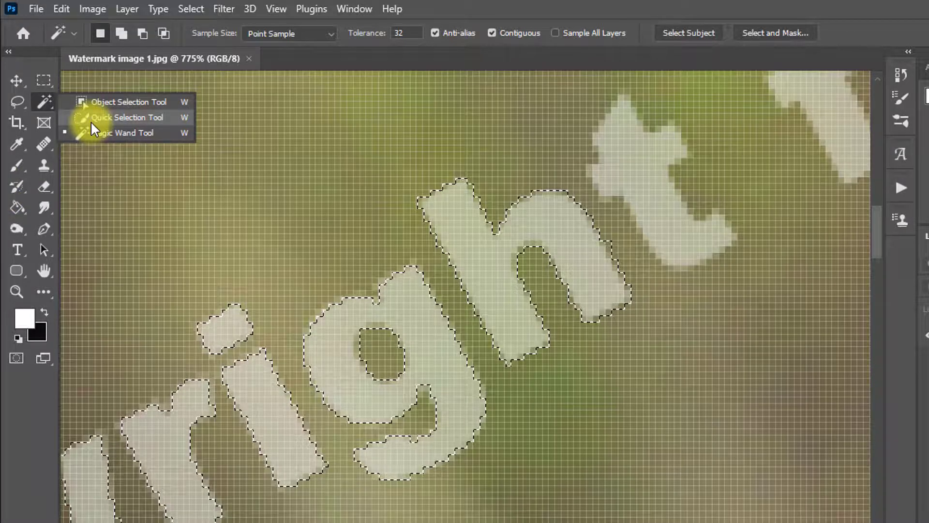
pyautogui.click(108, 121)
pyautogui.moveTo(580, 171); pyautogui.dragTo(462, 231)
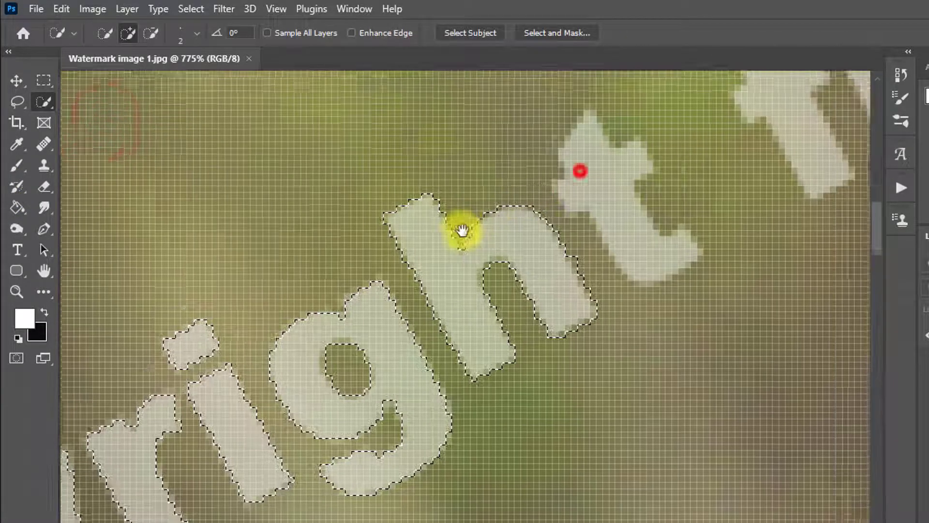
pyautogui.click(472, 212)
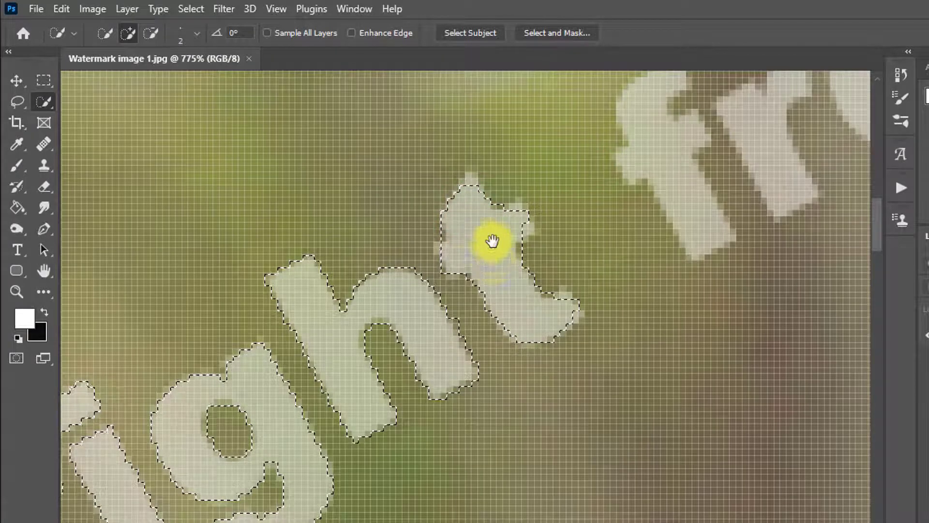
# Add the letter f of "free" to the selection and refine its edge by adding its tip and subtracting the excess background
pyautogui.moveTo(492, 240); pyautogui.dragTo(389, 299)
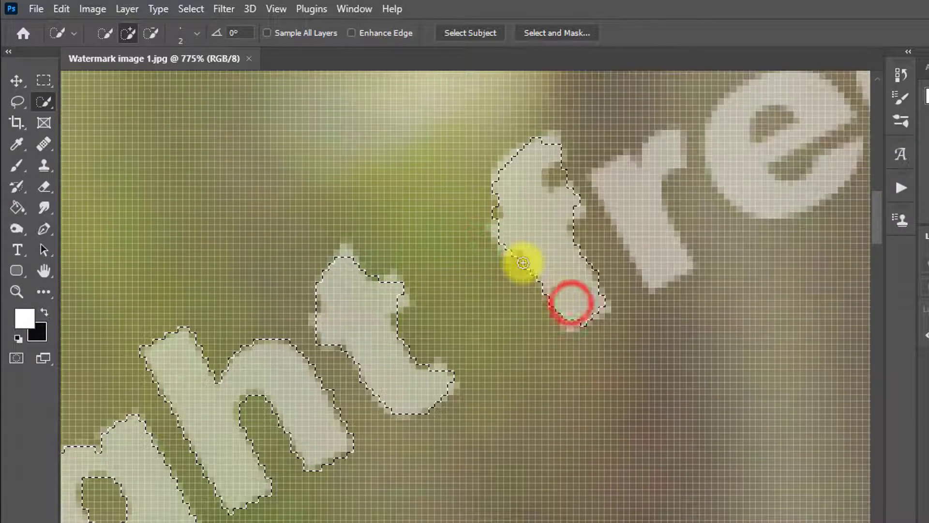
pyautogui.moveTo(516, 258); pyautogui.dragTo(561, 292)
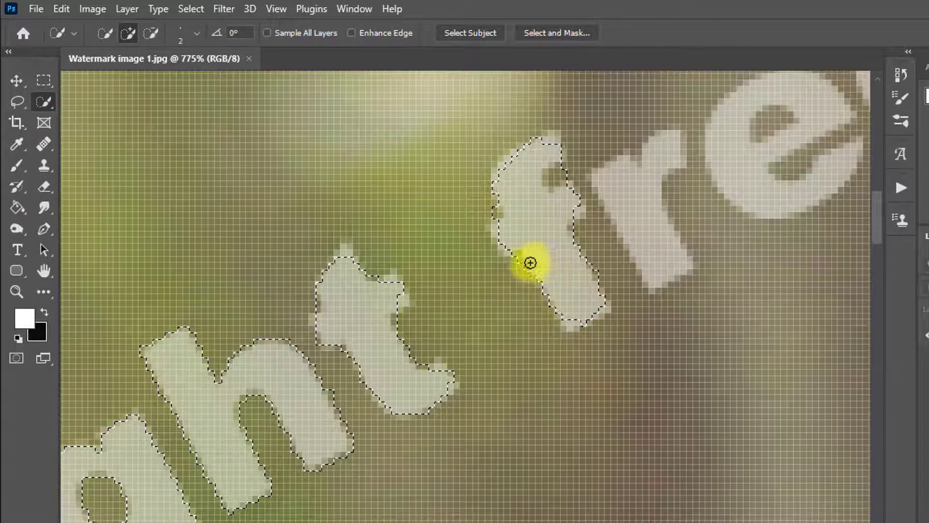
pyautogui.moveTo(490, 296); pyautogui.dragTo(508, 291)
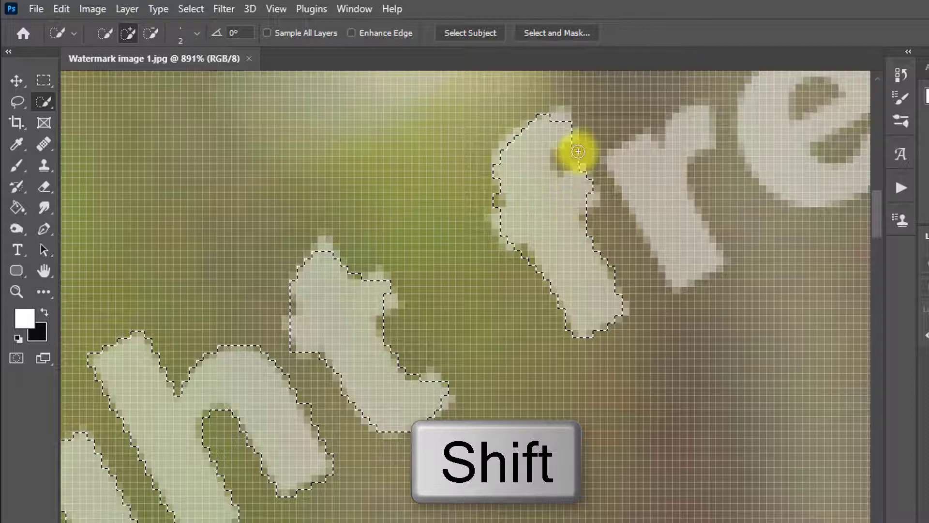
pyautogui.keyDown('shift'); pyautogui.click(578, 148); pyautogui.keyUp('shift')
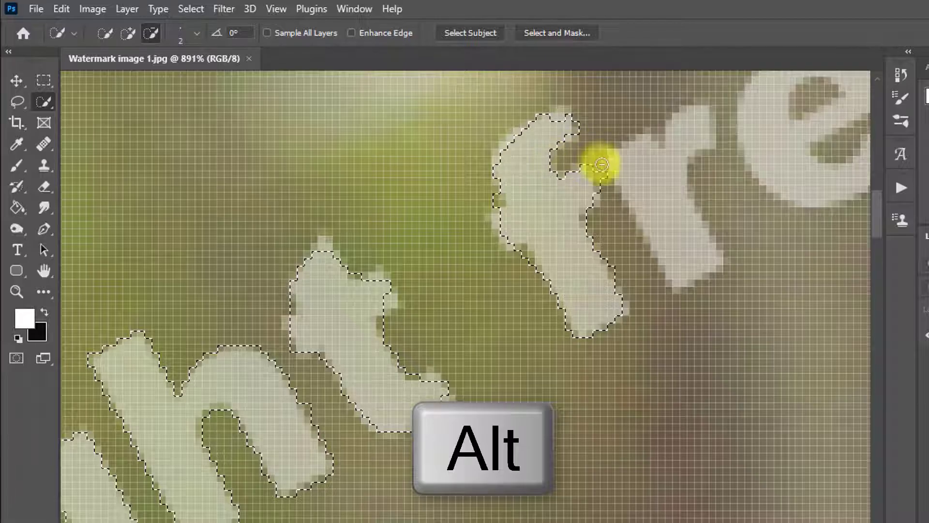
pyautogui.keyDown('alt'); pyautogui.click(594, 168); pyautogui.keyUp('alt')
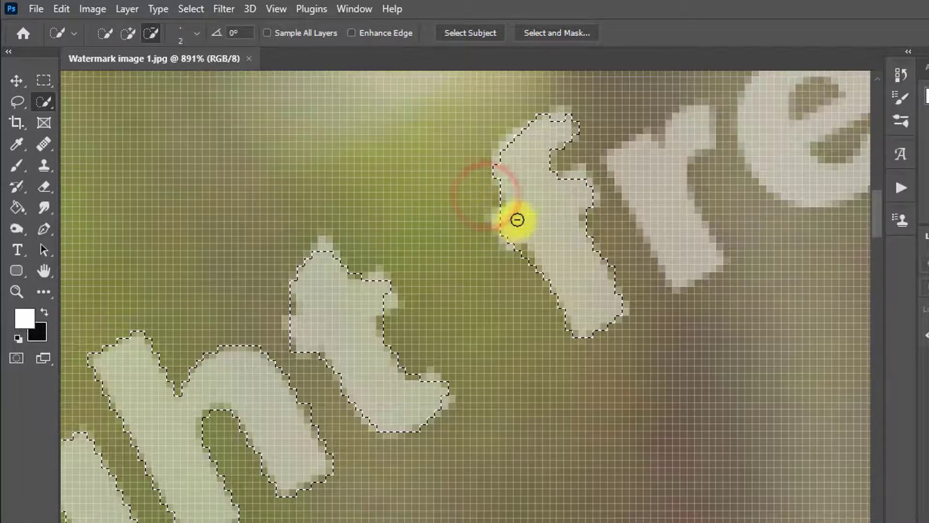
# Add the letter r and the first e of "free" to the selection with the Quick Selection tool
pyautogui.scroll(-2, 517, 219)
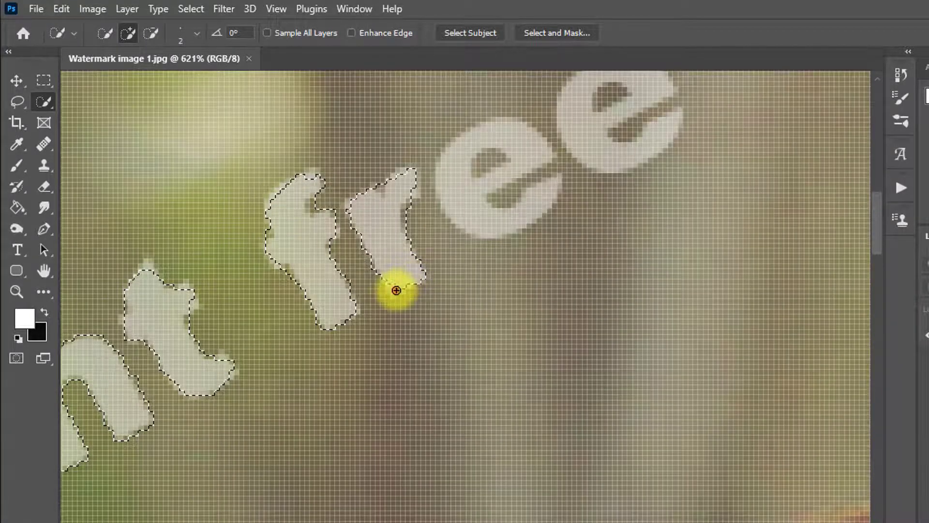
pyautogui.click(396, 290)
pyautogui.click(450, 172)
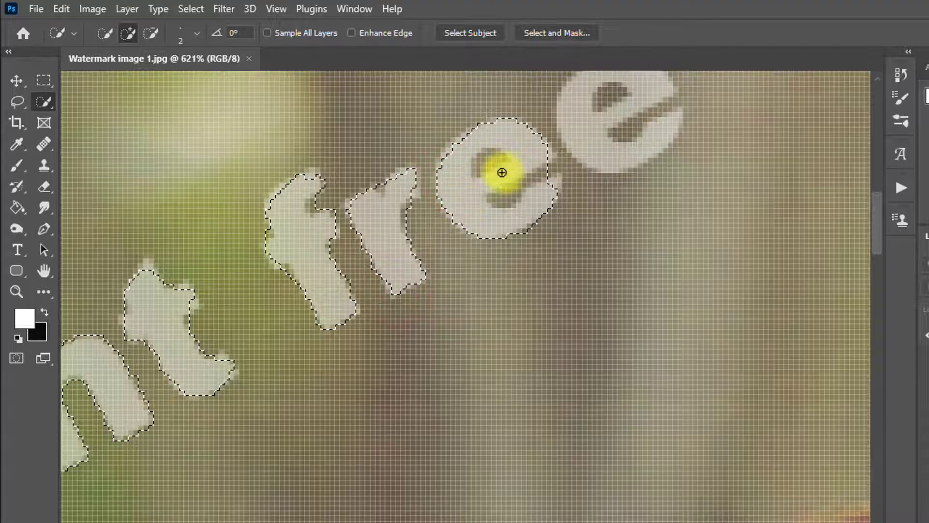
# Subtract the open gap and the enclosed hole of the first e from the selection
pyautogui.scroll(2, 502, 172)
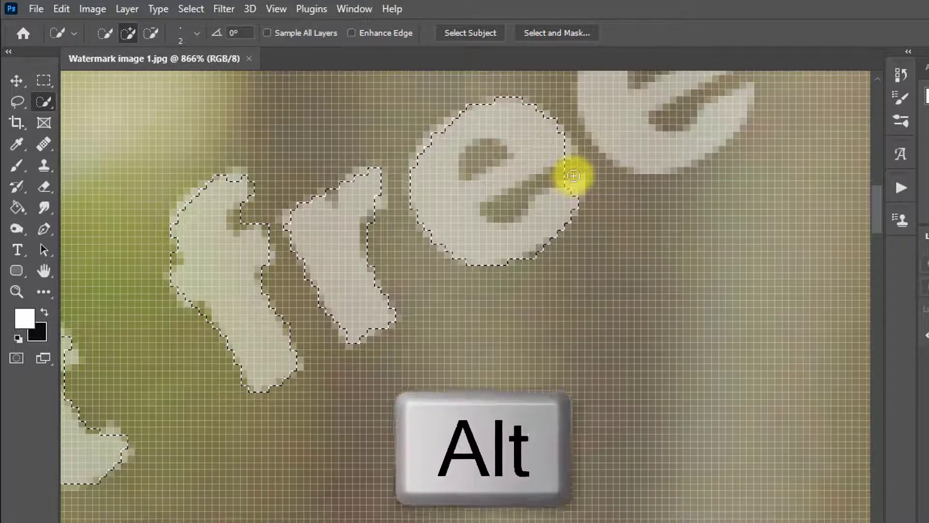
pyautogui.keyDown('alt'); pyautogui.click(564, 169); pyautogui.keyUp('alt')
pyautogui.moveTo(518, 197)
pyautogui.mouseDown()
pyautogui.moveTo(492, 203)
pyautogui.moveTo(471, 150)
pyautogui.moveTo(463, 162)
pyautogui.moveTo(479, 150)
pyautogui.mouseUp()
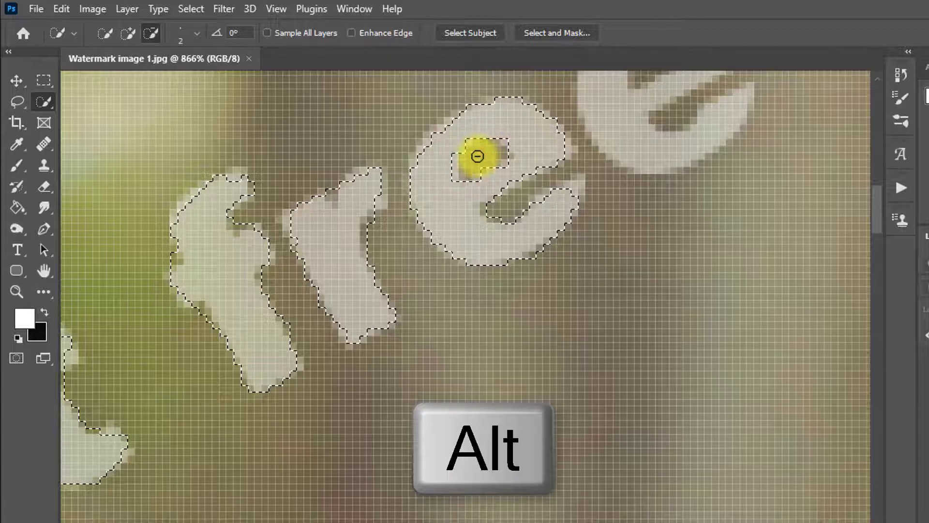
# Add the last e of "free" to the selection with the Magic Wand tool
pyautogui.scroll(-2, 477, 156)
pyautogui.rightClick(43, 101)
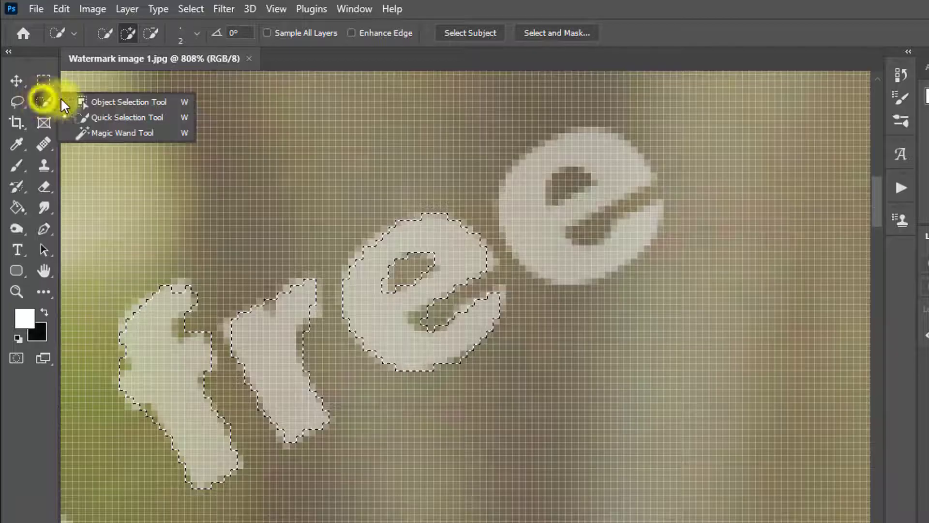
pyautogui.click(113, 138)
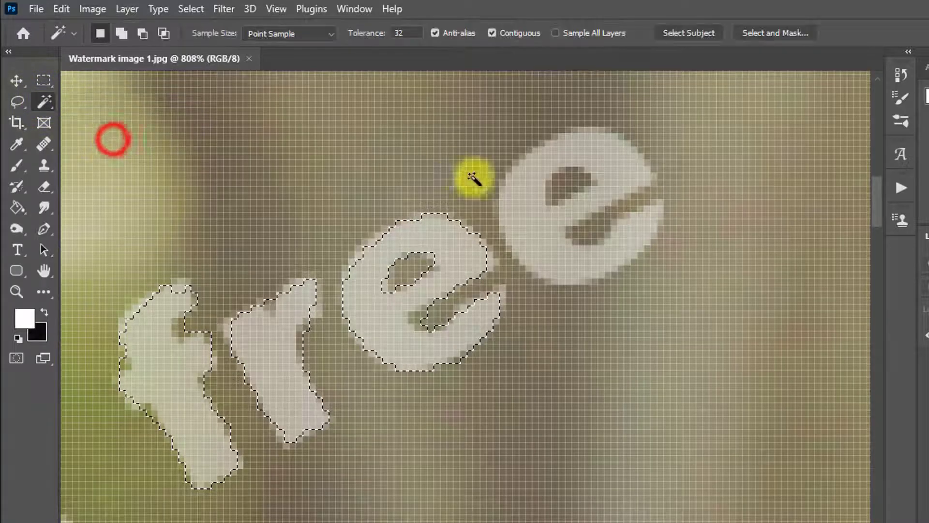
pyautogui.press('shift')
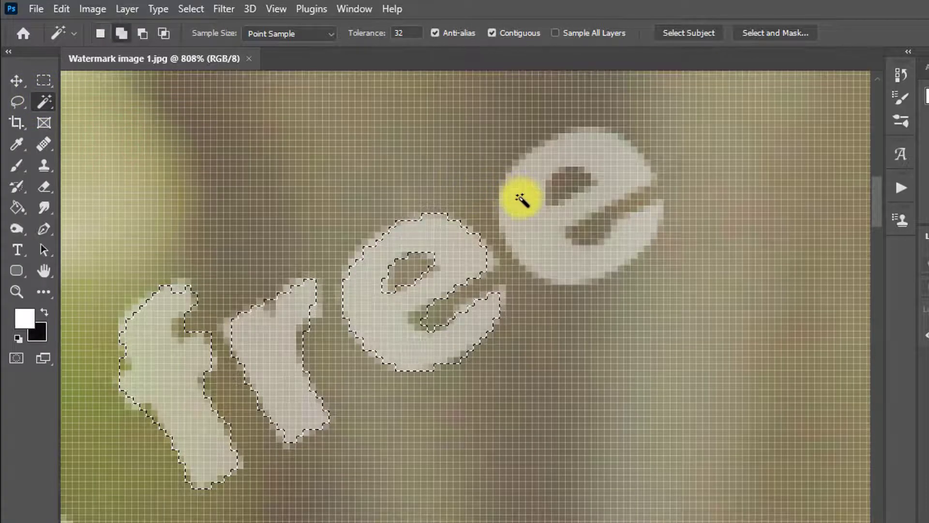
pyautogui.keyDown('shift'); pyautogui.click(521, 199); pyautogui.keyUp('shift')
# Add the heart and the first letters after it in the white signature watermark beside the chair to the selection
pyautogui.moveTo(551, 279); pyautogui.dragTo(309, 264)
pyautogui.moveTo(575, 353); pyautogui.dragTo(442, 297)
pyautogui.moveTo(604, 442); pyautogui.dragTo(726, 445)
pyautogui.moveTo(681, 461); pyautogui.dragTo(566, 368)
pyautogui.keyDown('shift'); pyautogui.click(663, 397); pyautogui.keyUp('shift')
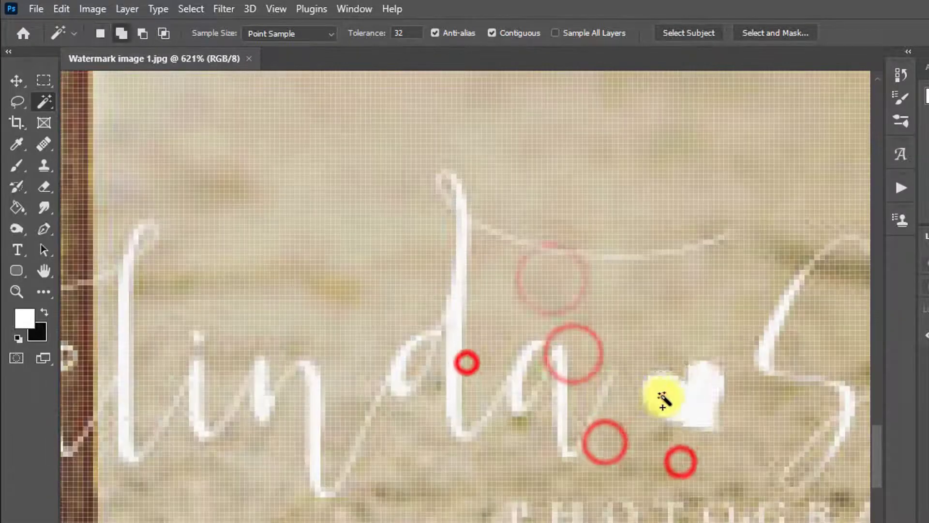
pyautogui.moveTo(612, 396)
pyautogui.mouseDown()
pyautogui.moveTo(585, 383)
pyautogui.moveTo(371, 353)
pyautogui.mouseUp()
pyautogui.keyDown('shift'); pyautogui.click(430, 305); pyautogui.keyUp('shift')
pyautogui.keyDown('shift'); pyautogui.click(524, 309); pyautogui.keyUp('shift')
pyautogui.keyDown('shift'); pyautogui.click(666, 298); pyautogui.keyUp('shift')
# Add the strokes of the middle letters e, p and h in the signature's second word to the selection
pyautogui.moveTo(678, 376); pyautogui.dragTo(521, 357)
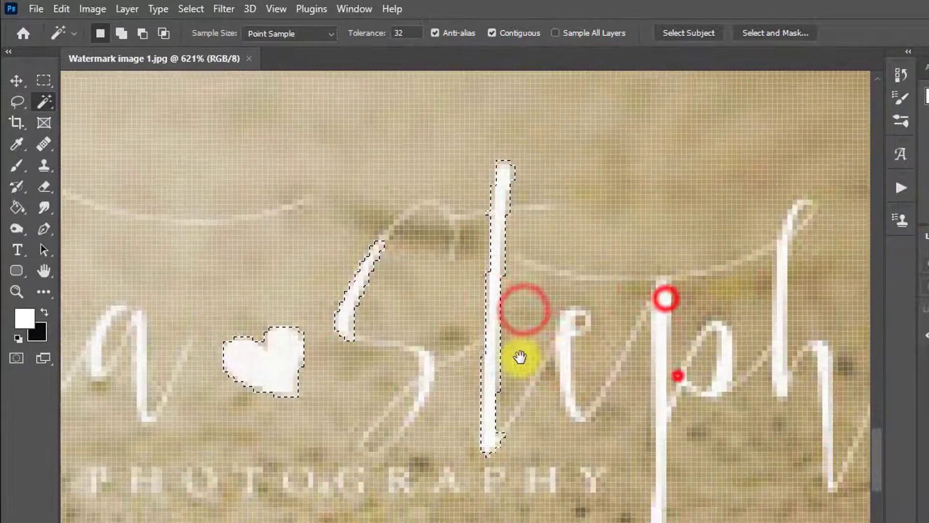
pyautogui.keyDown('shift'); pyautogui.click(566, 342); pyautogui.keyUp('shift')
pyautogui.keyDown('shift'); pyautogui.click(661, 332); pyautogui.keyUp('shift')
pyautogui.keyDown('shift'); pyautogui.click(728, 355); pyautogui.keyUp('shift')
pyautogui.keyDown('shift'); pyautogui.click(780, 318); pyautogui.keyUp('shift')
# Add the unselected letter strokes of the signature's first word, before the heart, to the selection
pyautogui.moveTo(585, 337); pyautogui.dragTo(463, 343)
pyautogui.moveTo(380, 363); pyautogui.dragTo(392, 348)
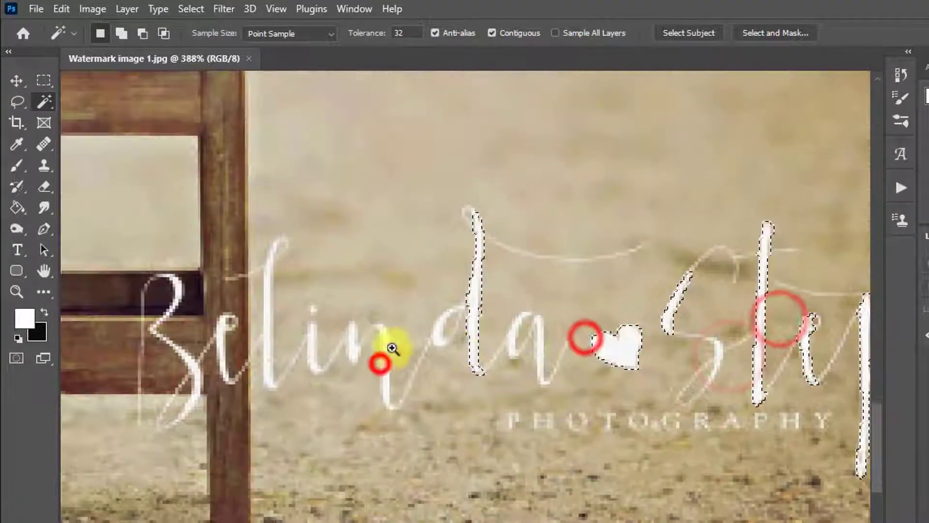
pyautogui.keyDown('shift'); pyautogui.click(388, 346); pyautogui.keyUp('shift')
pyautogui.keyDown('shift'); pyautogui.click(222, 344); pyautogui.keyUp('shift')
pyautogui.keyDown('shift'); pyautogui.click(191, 363); pyautogui.keyUp('shift')
# Add the final letters e, n and s of the signature's second word to the selection
pyautogui.moveTo(803, 338); pyautogui.dragTo(786, 340)
pyautogui.moveTo(733, 359); pyautogui.dragTo(371, 378)
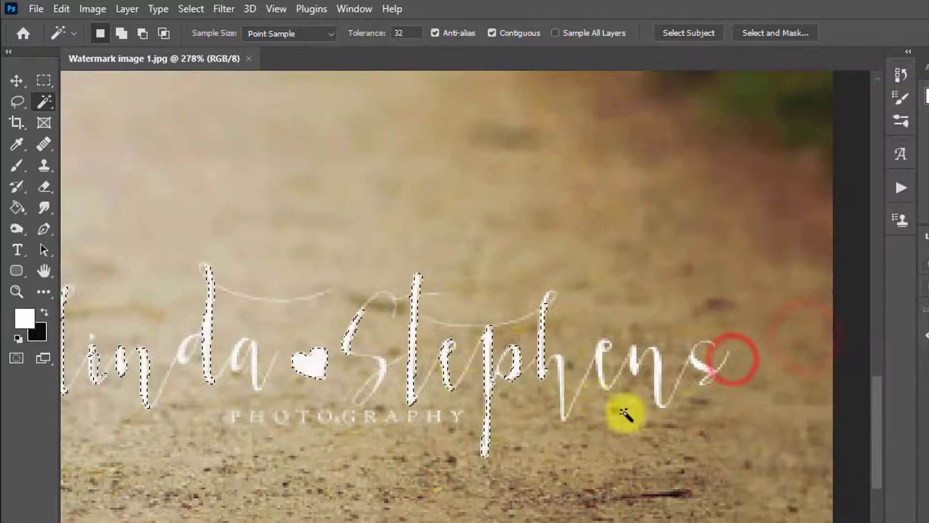
pyautogui.keyDown('shift'); pyautogui.click(602, 357); pyautogui.keyUp('shift')
pyautogui.keyDown('shift'); pyautogui.click(731, 372); pyautogui.keyUp('shift')
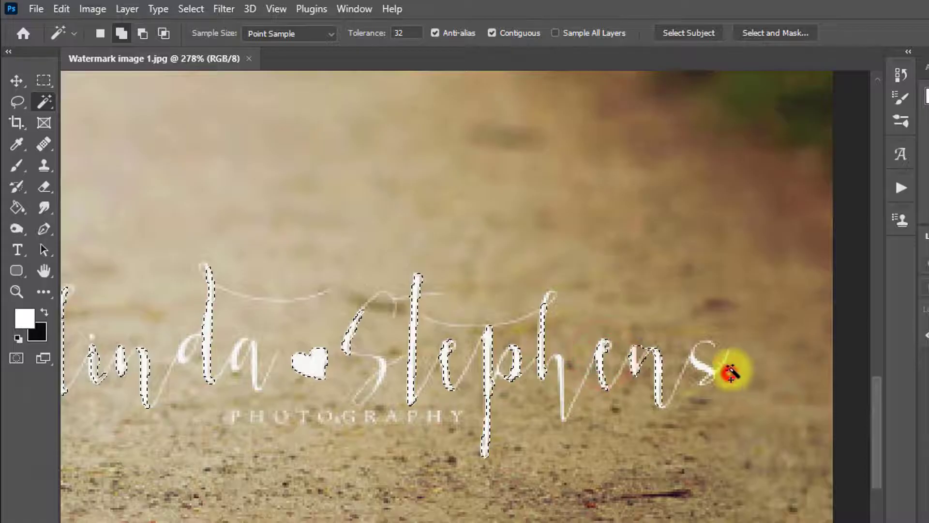
pyautogui.keyDown('shift'); pyautogui.click(705, 372); pyautogui.keyUp('shift')
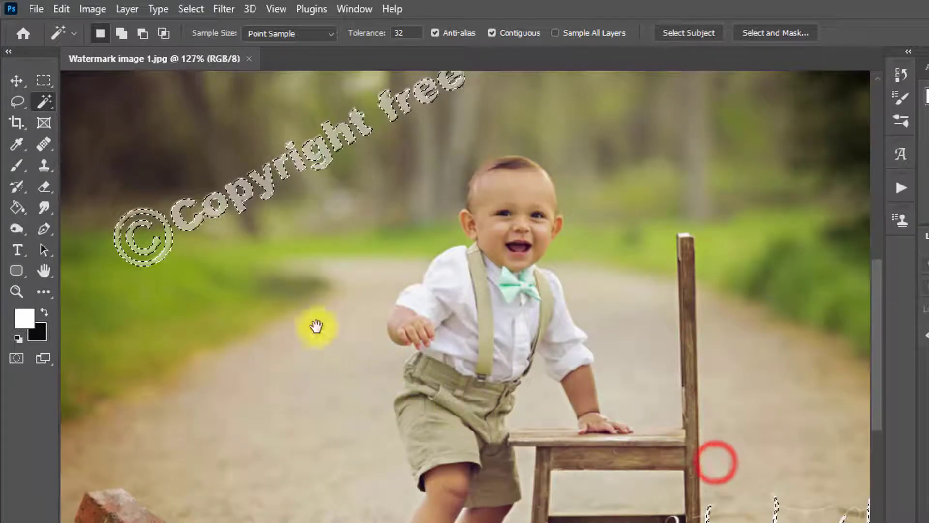
# Expand the selection outward around the watermark letters with the Expand Selection command
pyautogui.scroll(3, 395, 151)
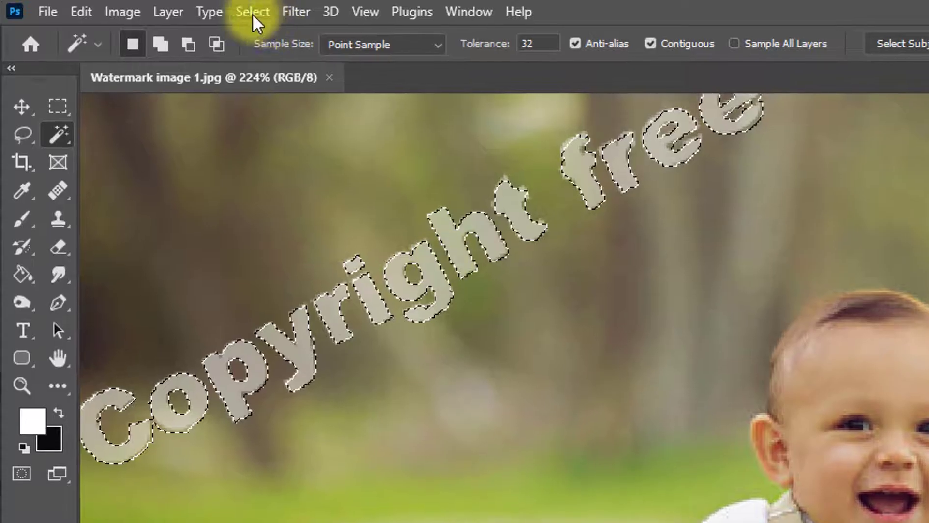
pyautogui.click(252, 12)
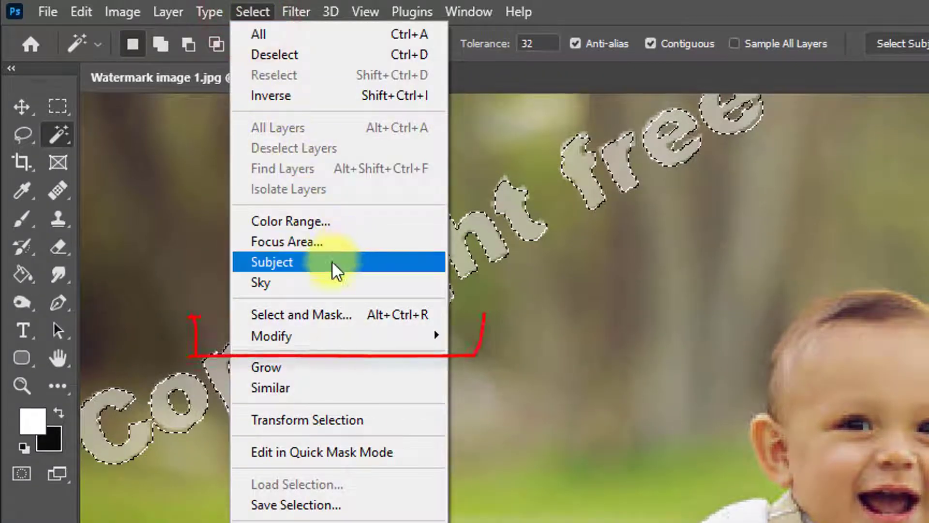
pyautogui.moveTo(354, 335)
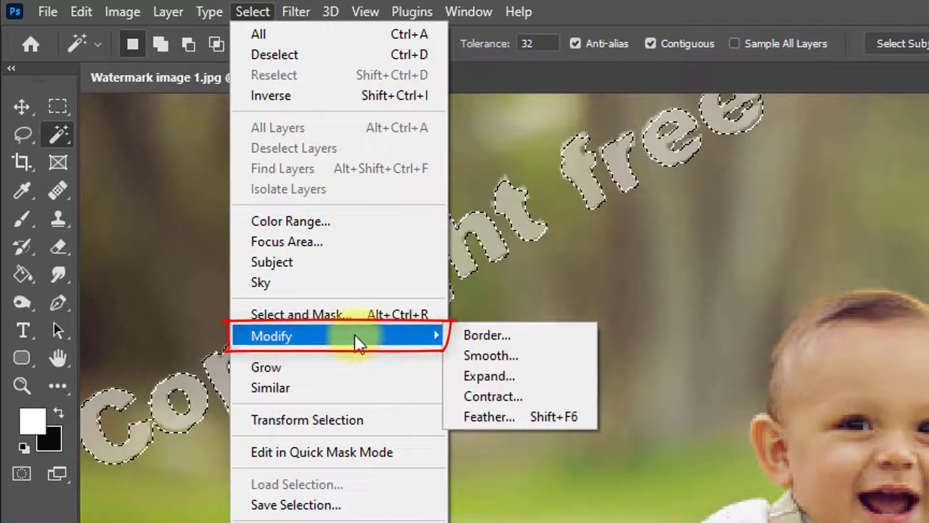
pyautogui.click(502, 376)
pyautogui.click(691, 262)
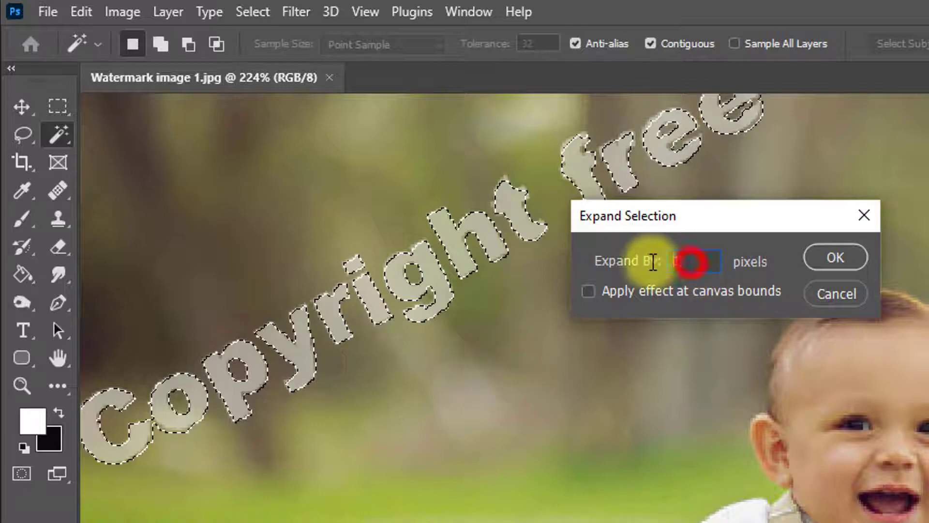
pyautogui.click(832, 261)
# Check the expanded outline around the "Copyright free" letters and open Content-Aware Fill for the selection
pyautogui.moveTo(368, 283); pyautogui.dragTo(442, 303)
pyautogui.moveTo(635, 272); pyautogui.dragTo(588, 390)
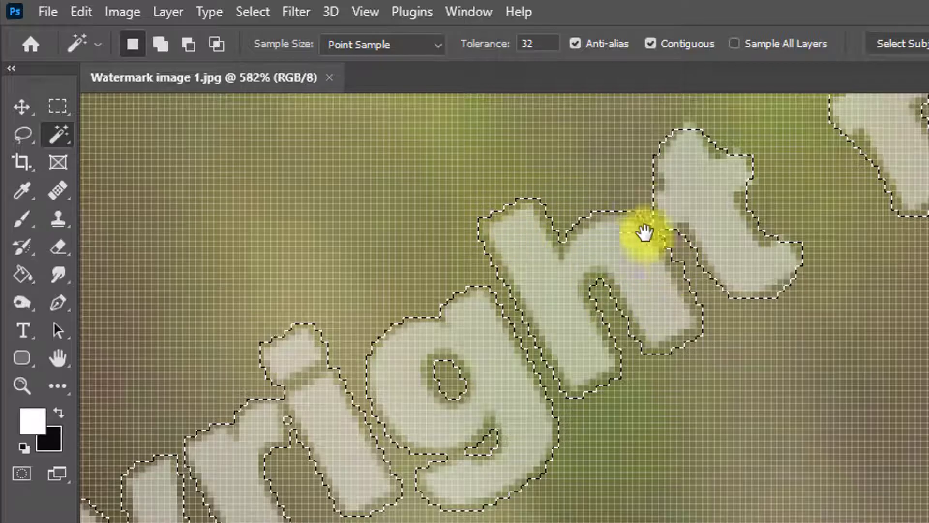
pyautogui.moveTo(780, 251)
pyautogui.mouseDown()
pyautogui.moveTo(683, 245)
pyautogui.moveTo(599, 392)
pyautogui.mouseUp()
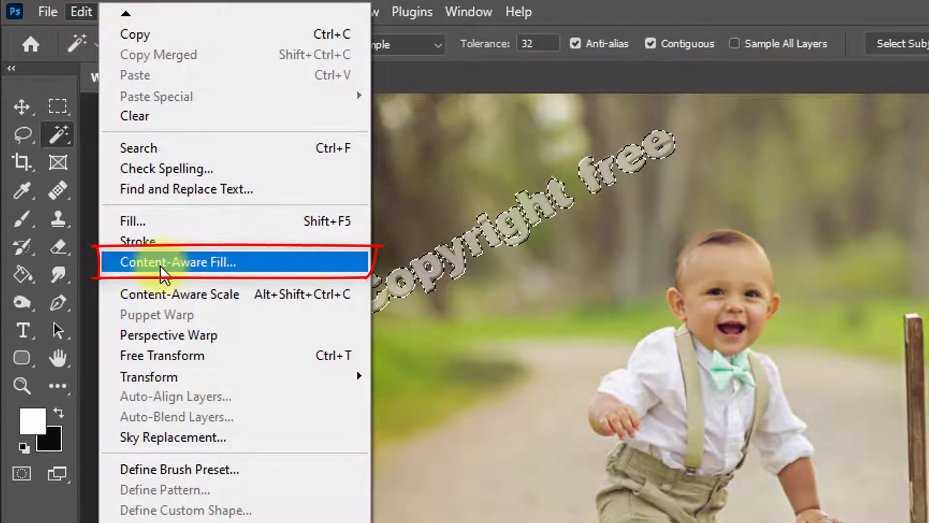
pyautogui.click(214, 263)
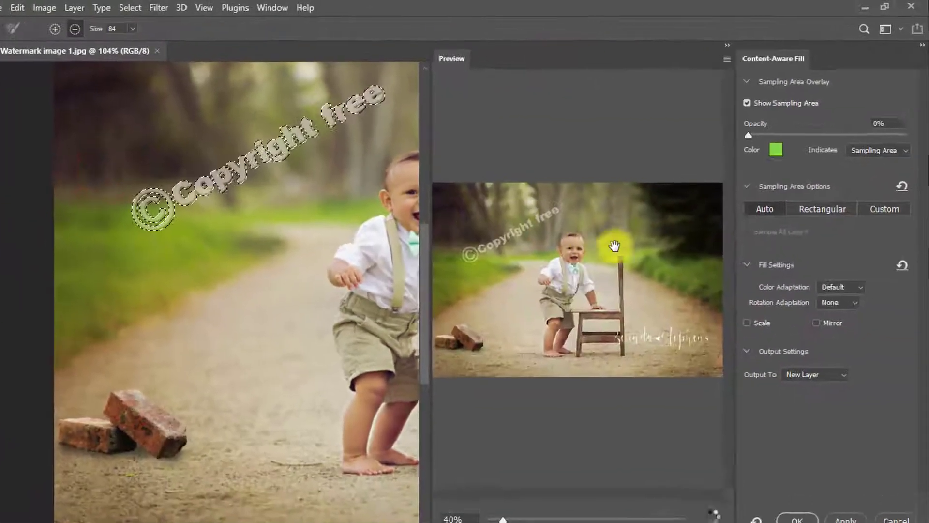
# Examine the Content-Aware Fill preview around the diagonal watermark area and the signature beside the chair
pyautogui.keyDown('ctrl'); pyautogui.click(518, 240); pyautogui.keyUp('ctrl')
pyautogui.keyDown('ctrl'); pyautogui.click(508, 239); pyautogui.keyUp('ctrl')
pyautogui.moveTo(499, 240); pyautogui.dragTo(602, 253)
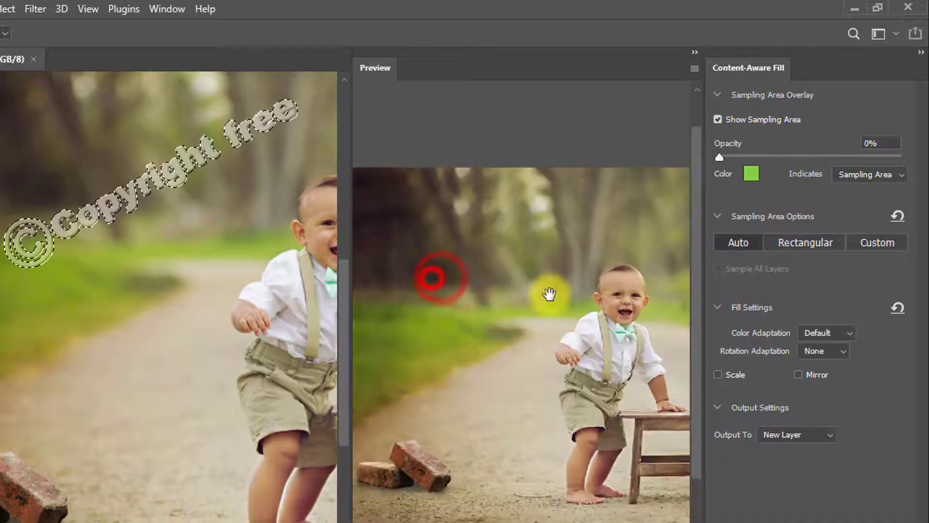
pyautogui.moveTo(544, 284); pyautogui.dragTo(420, 274)
pyautogui.moveTo(576, 361); pyautogui.dragTo(429, 296)
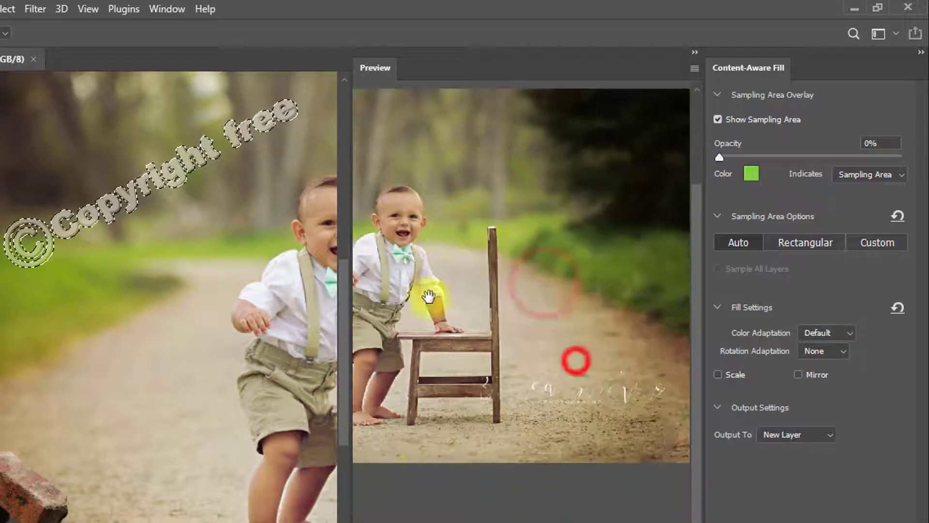
pyautogui.moveTo(517, 347); pyautogui.dragTo(438, 347)
pyautogui.keyDown('ctrl'); pyautogui.click(574, 400); pyautogui.keyUp('ctrl')
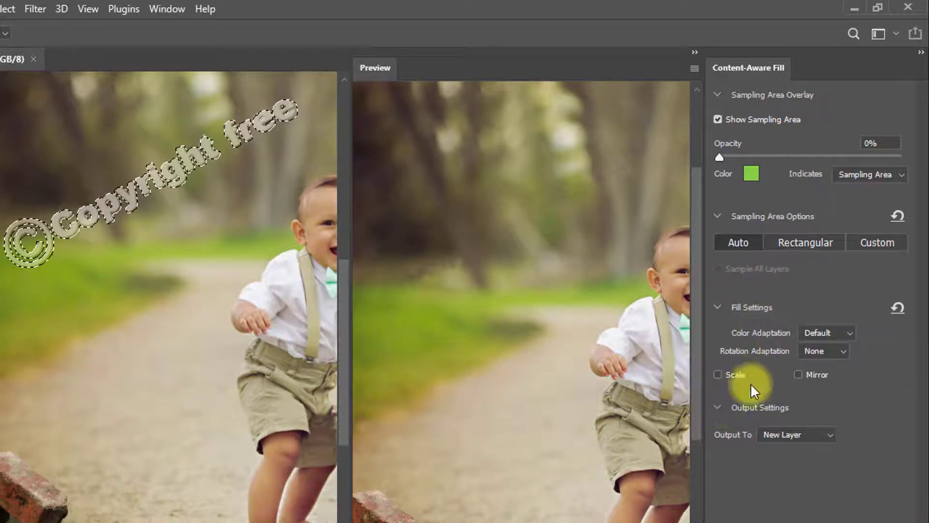
# Output the Content-Aware Fill to a new layer, accept it and deselect the watermark area
pyautogui.click(823, 434)
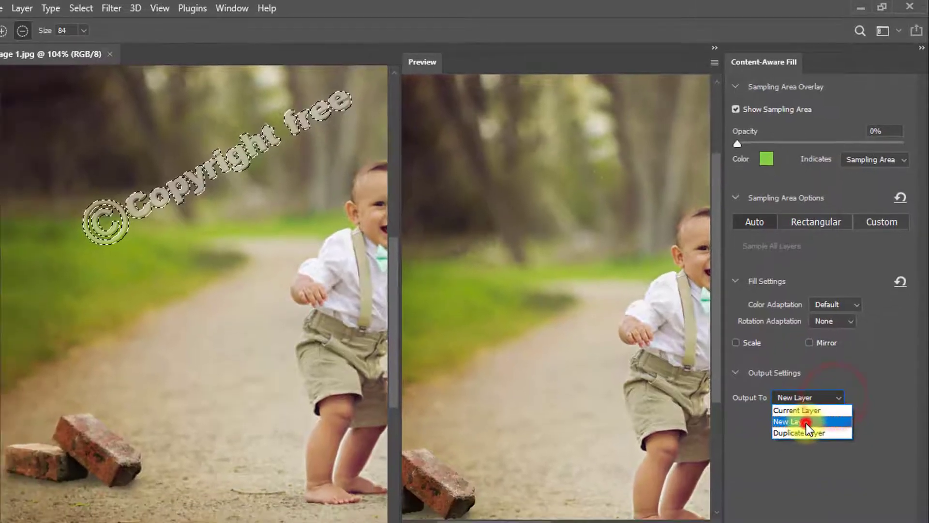
pyautogui.click(794, 462)
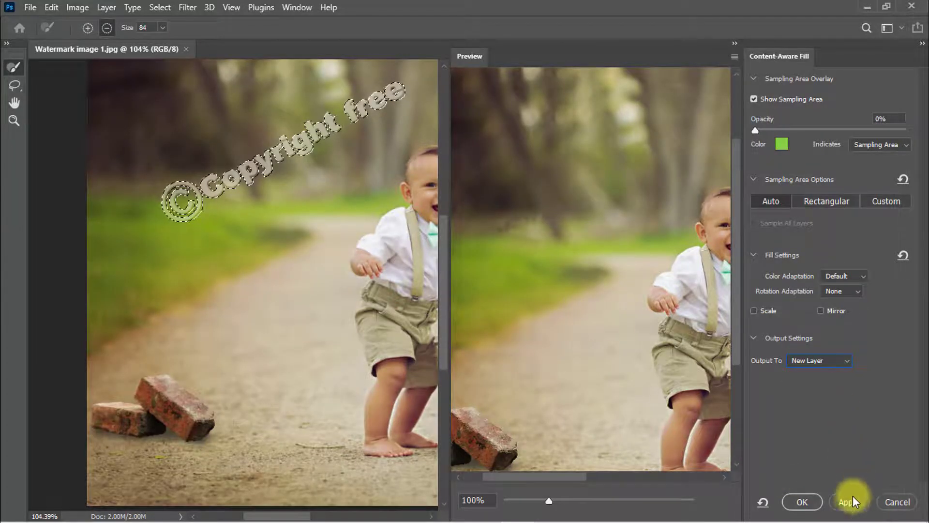
pyautogui.click(804, 502)
pyautogui.scroll(3, 300, 166)
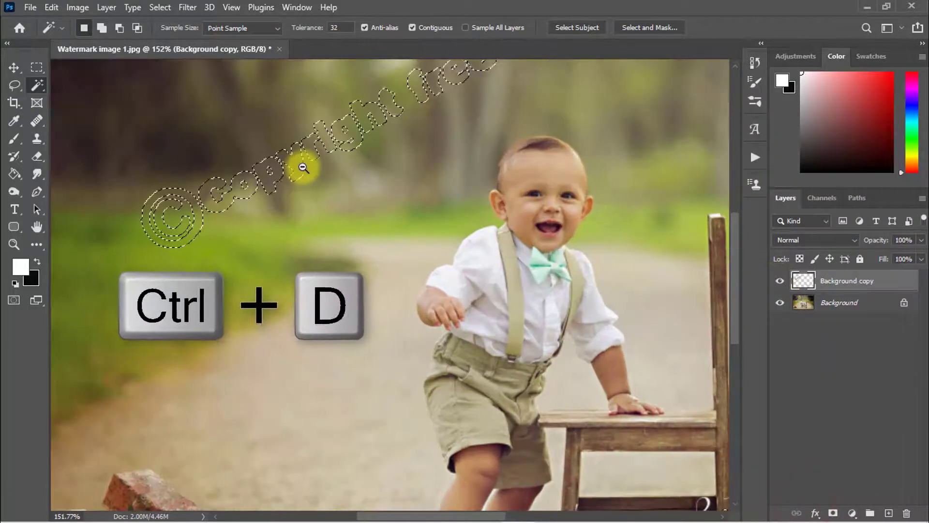
pyautogui.hotkey('ctrl', 'd')
# Activate the Clone Stamp tool and set it to sample from Current & Below
pyautogui.scroll(4, 305, 169)
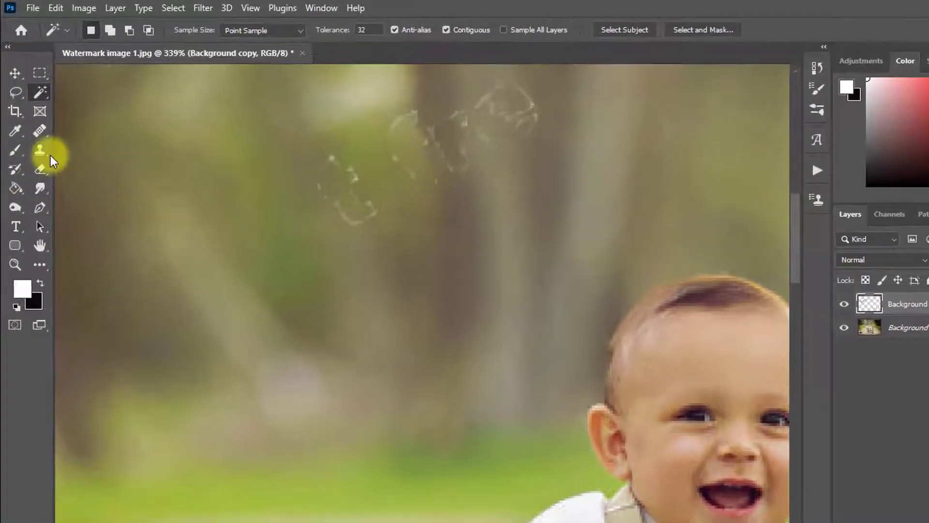
pyautogui.rightClick(37, 140)
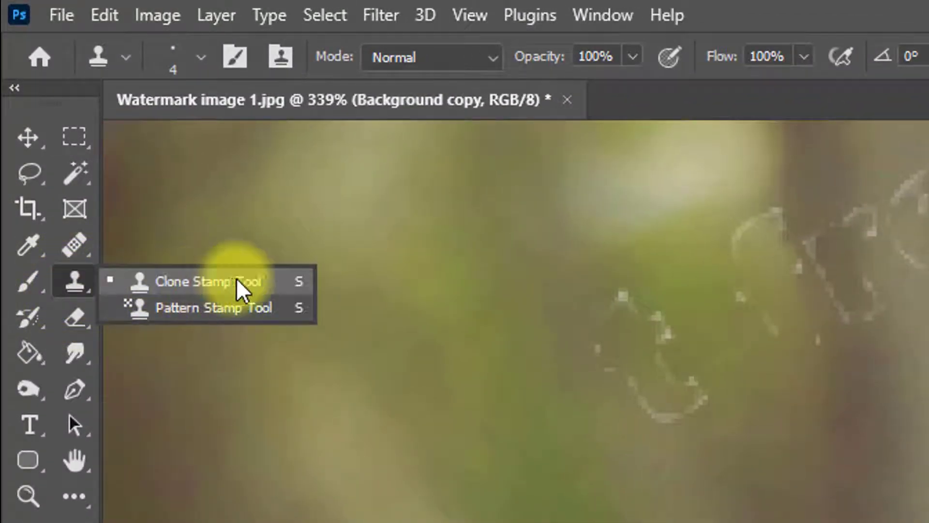
pyautogui.press('s')
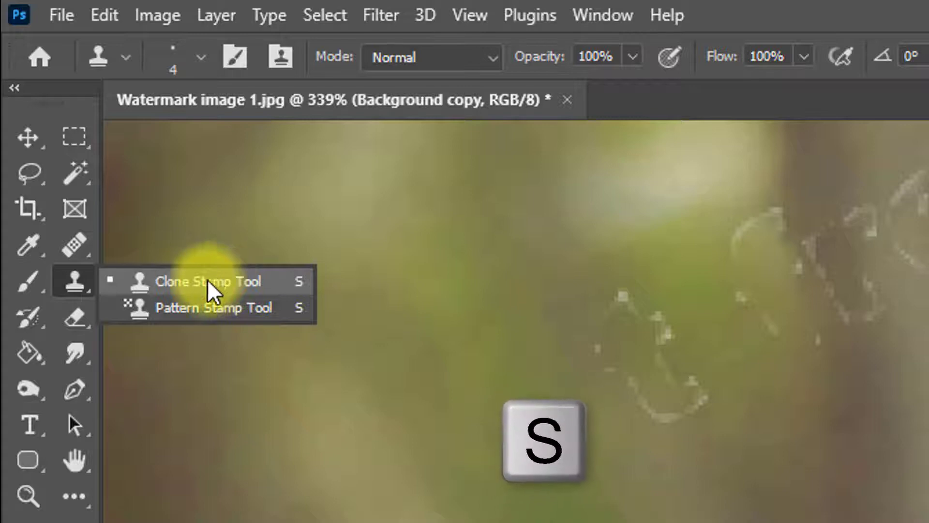
pyautogui.click(196, 288)
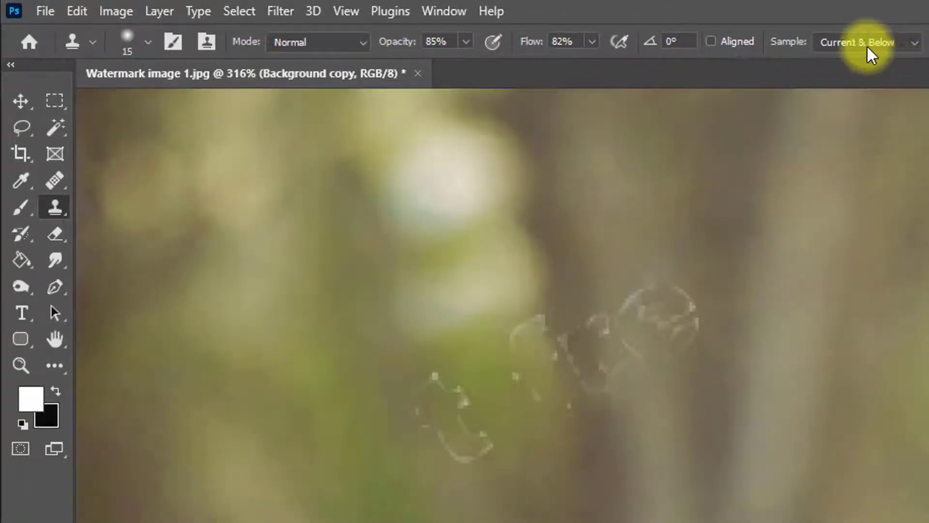
pyautogui.click(909, 46)
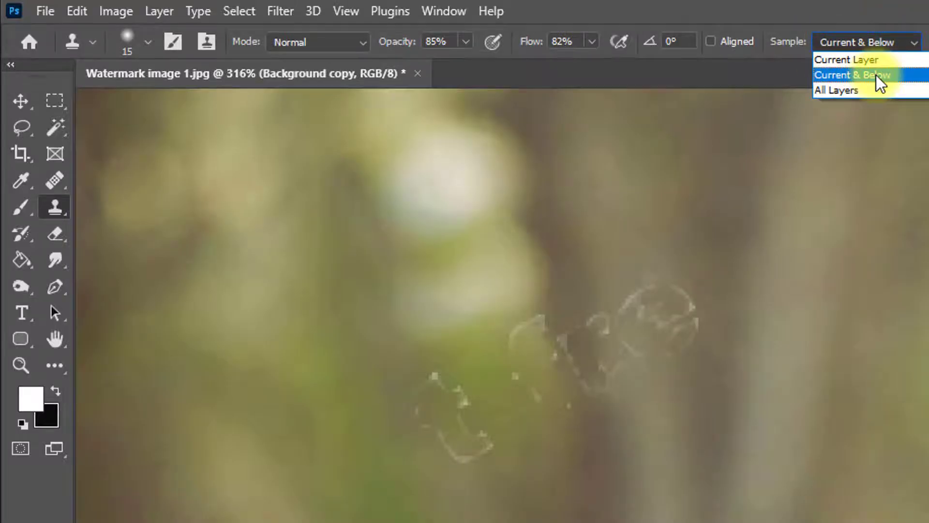
pyautogui.click(877, 75)
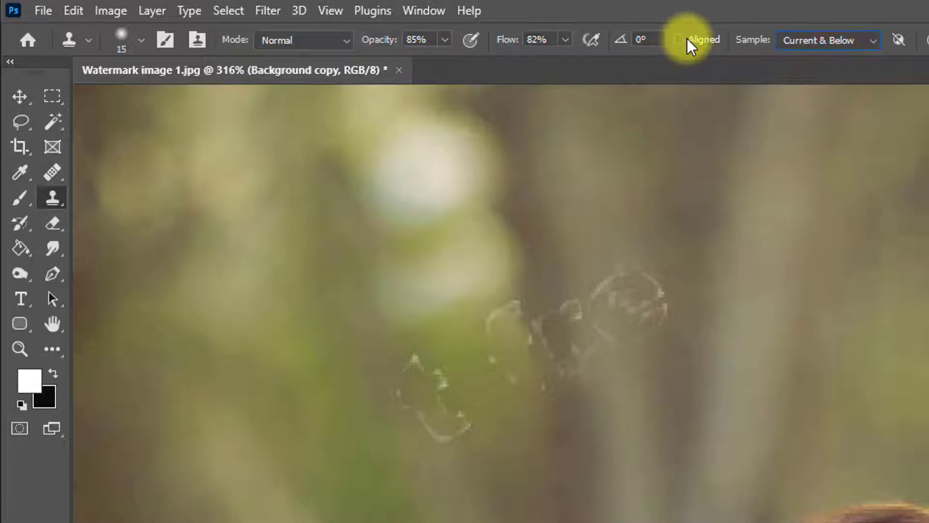
# Enable Aligned sampling for the Clone Stamp and set both its flow and opacity to 80%
pyautogui.click(677, 38)
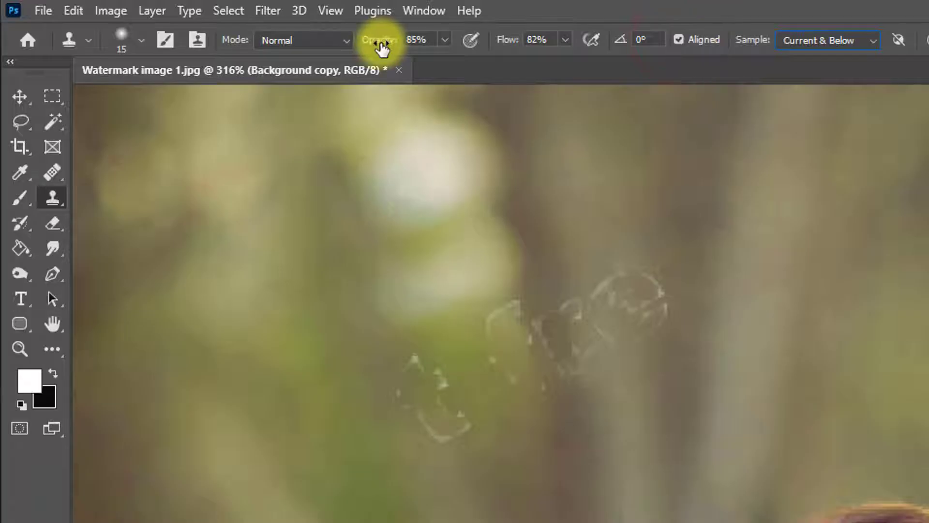
pyautogui.moveTo(507, 43); pyautogui.dragTo(505, 44)
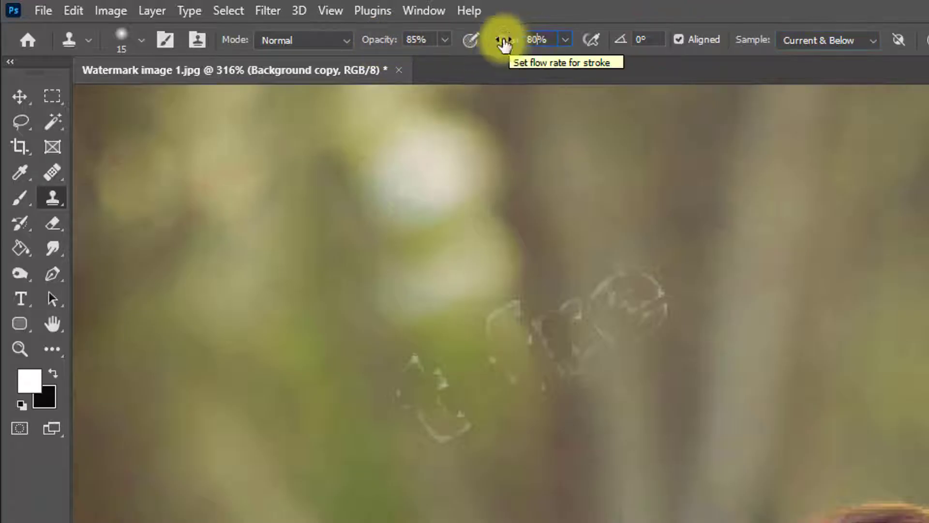
pyautogui.click(418, 40)
pyautogui.moveTo(386, 38); pyautogui.dragTo(384, 38)
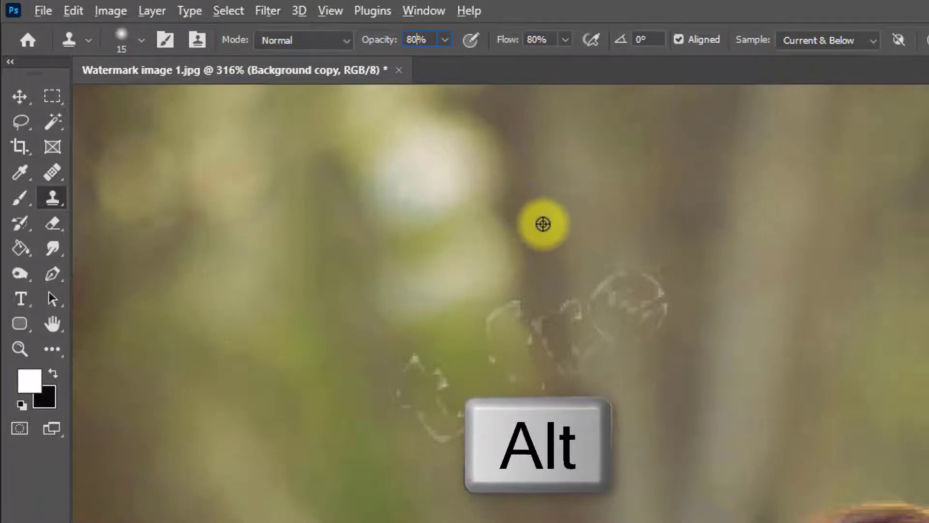
# Clone clean blurred background over the diagonal watermark's letter and ring traces on the tree trunks
pyautogui.keyDown('alt'); pyautogui.click(543, 223); pyautogui.keyUp('alt')
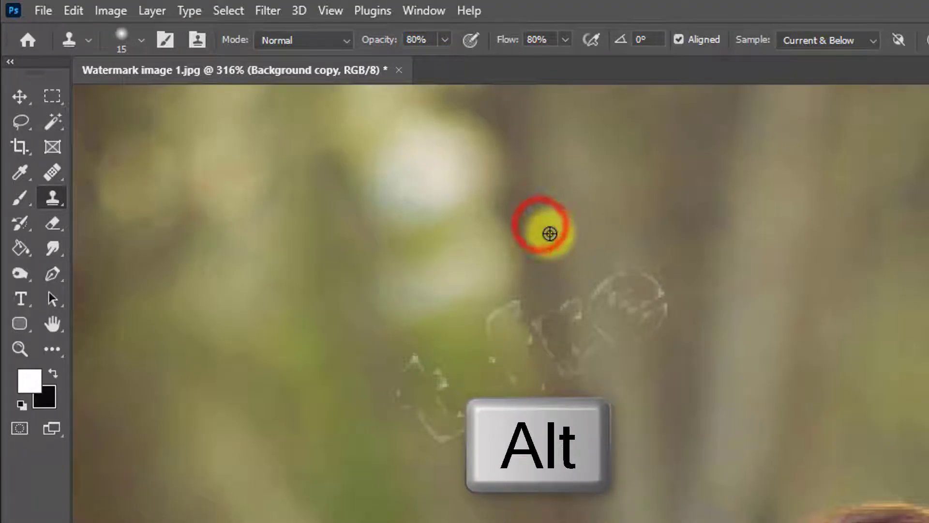
pyautogui.moveTo(554, 300); pyautogui.dragTo(573, 361)
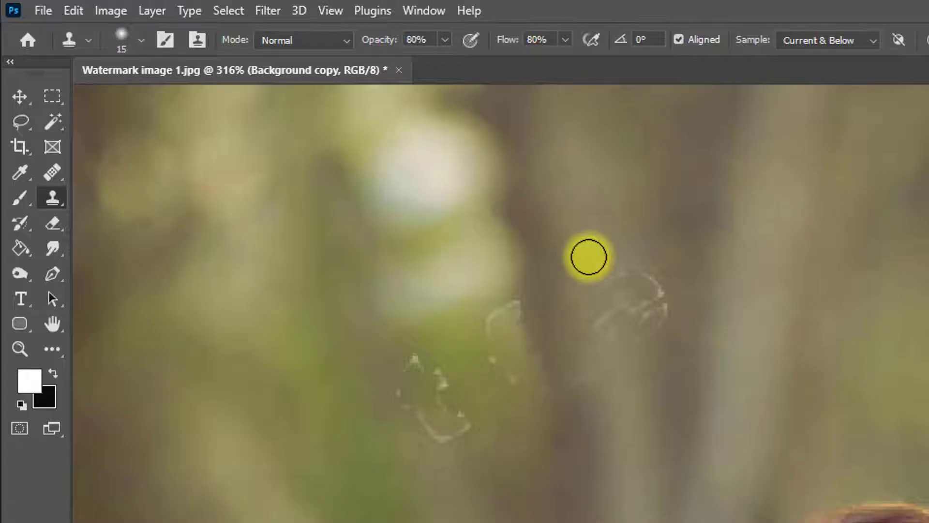
pyautogui.keyDown('alt'); pyautogui.click(586, 250); pyautogui.keyUp('alt')
pyautogui.click(603, 317)
pyautogui.click(600, 294)
pyautogui.click(600, 285)
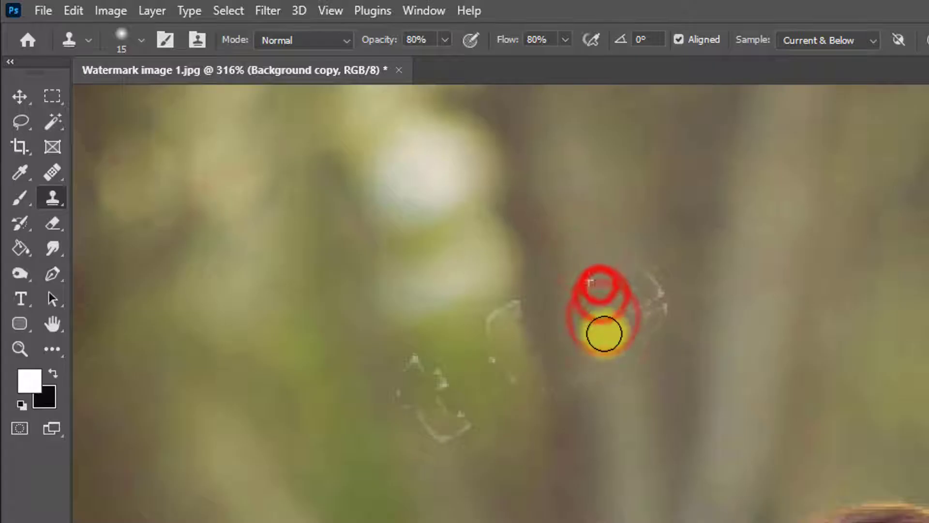
pyautogui.keyDown('alt'); pyautogui.click(625, 221); pyautogui.keyUp('alt')
pyautogui.moveTo(634, 265)
pyautogui.mouseDown()
pyautogui.moveTo(637, 312)
pyautogui.moveTo(646, 281)
pyautogui.moveTo(656, 330)
pyautogui.moveTo(646, 300)
pyautogui.mouseUp()
pyautogui.keyDown('alt'); pyautogui.click(626, 248); pyautogui.keyUp('alt')
pyautogui.click(658, 365)
# Clone away the remaining faint watermark specks on the green foliage and along the trunk's edge
pyautogui.moveTo(417, 411)
pyautogui.mouseDown()
pyautogui.moveTo(450, 435)
pyautogui.moveTo(463, 401)
pyautogui.mouseUp()
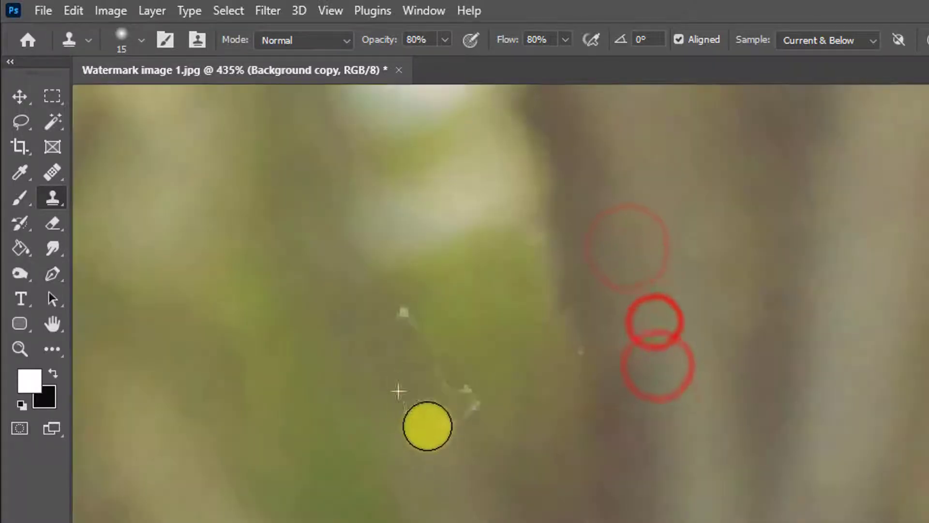
pyautogui.click(439, 449)
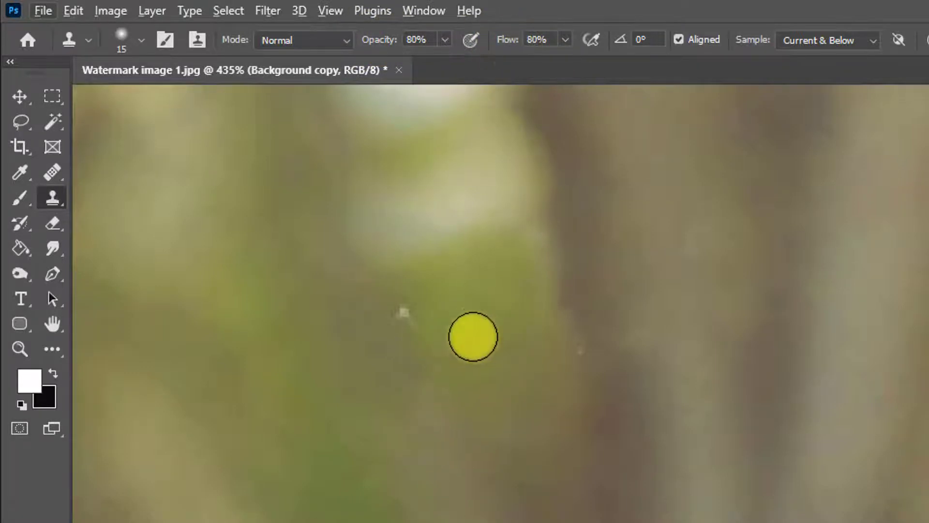
pyautogui.click(411, 315)
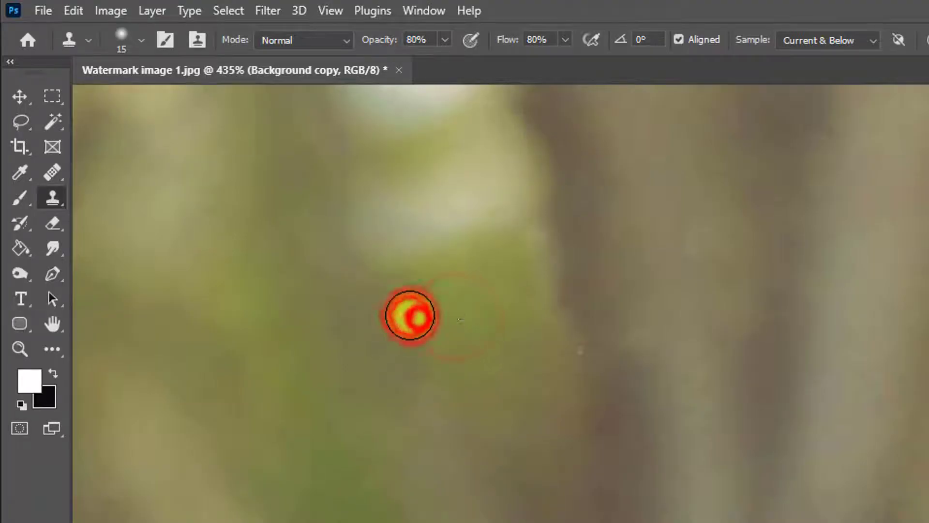
pyautogui.keyDown('alt'); pyautogui.click(500, 331); pyautogui.keyUp('alt')
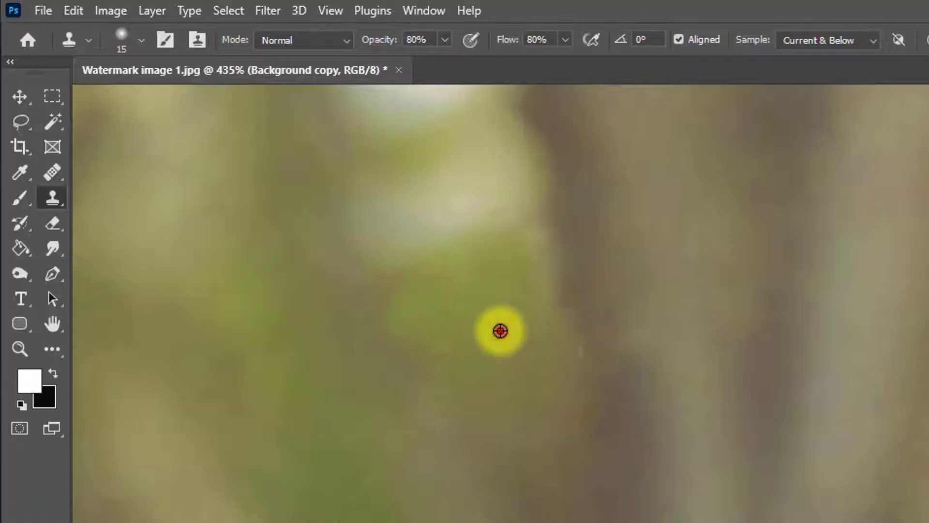
pyautogui.click(562, 358)
pyautogui.click(564, 361)
pyautogui.click(565, 364)
pyautogui.moveTo(509, 386); pyautogui.dragTo(518, 323)
# Clone over the jagged fill traces where the dark trees meet the grass, using a brush size of 30
pyautogui.rightClick(51, 197)
pyautogui.click(126, 201)
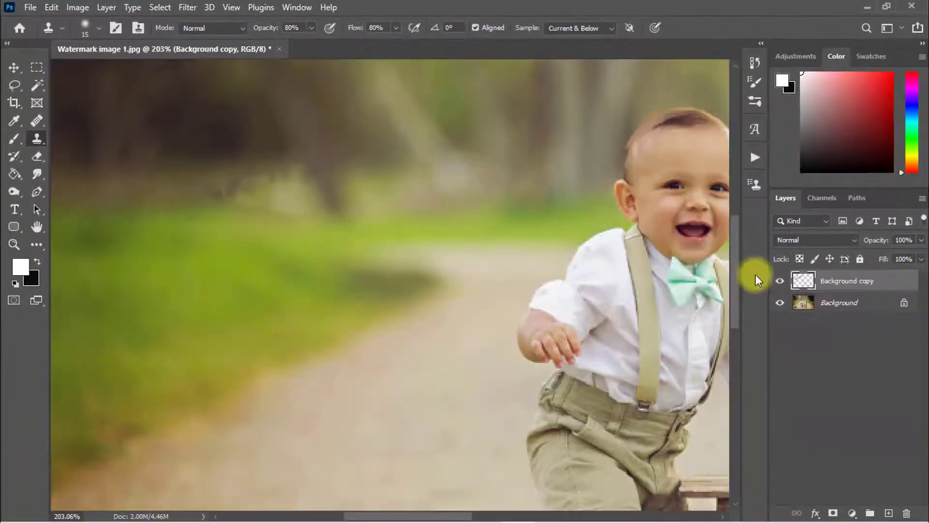
pyautogui.click(781, 281)
pyautogui.click(781, 280)
pyautogui.scroll(2, 223, 180)
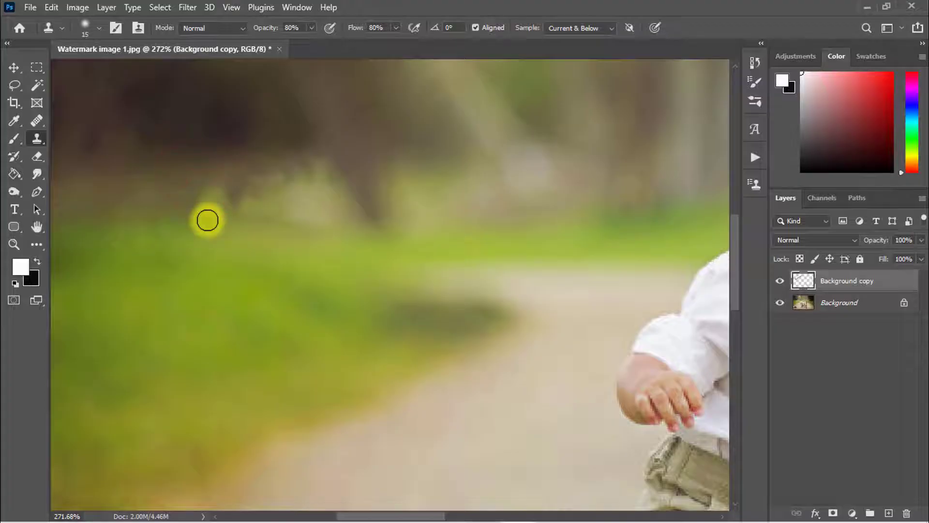
pyautogui.keyDown('alt'); pyautogui.click(260, 192); pyautogui.keyUp('alt')
pyautogui.moveTo(298, 201); pyautogui.dragTo(321, 209)
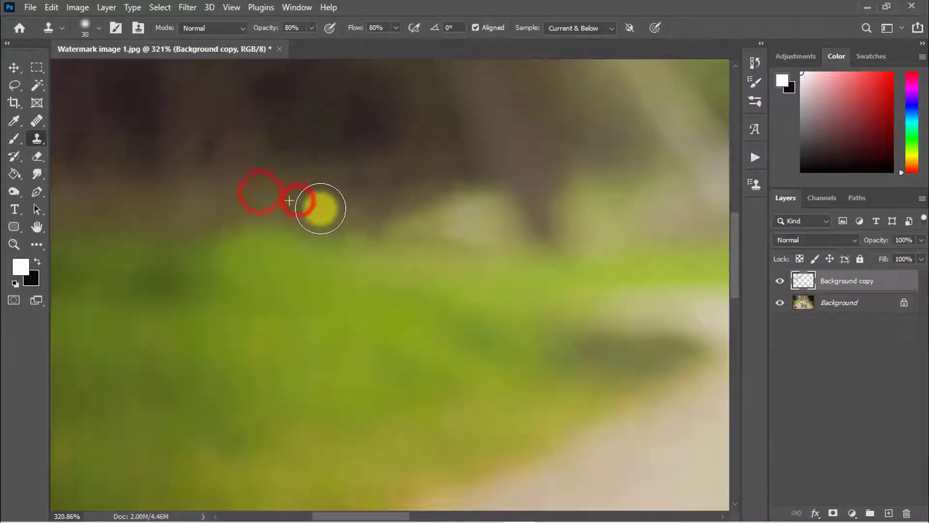
pyautogui.moveTo(435, 223); pyautogui.dragTo(372, 222)
# Compare the retouched photo with the original by hiding and showing the Background copy layer
pyautogui.click(781, 281)
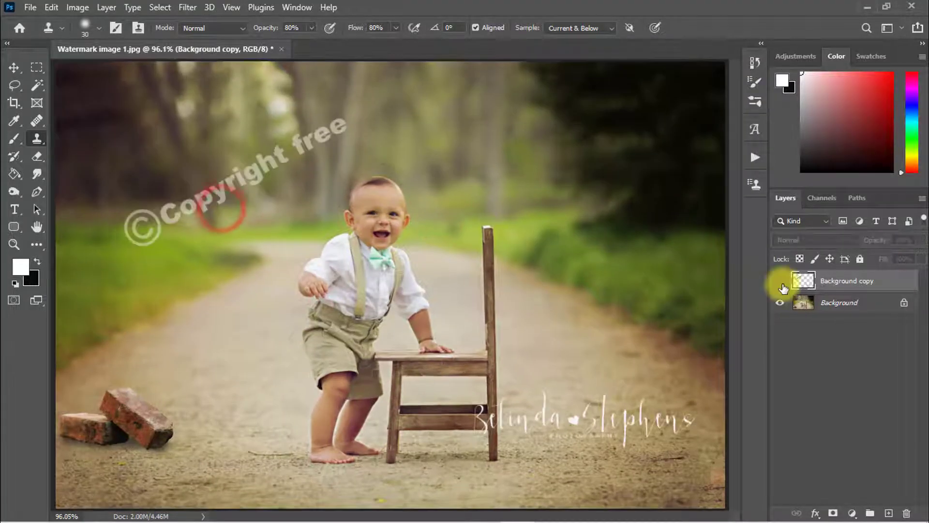
pyautogui.click(782, 282)
pyautogui.click(781, 282)
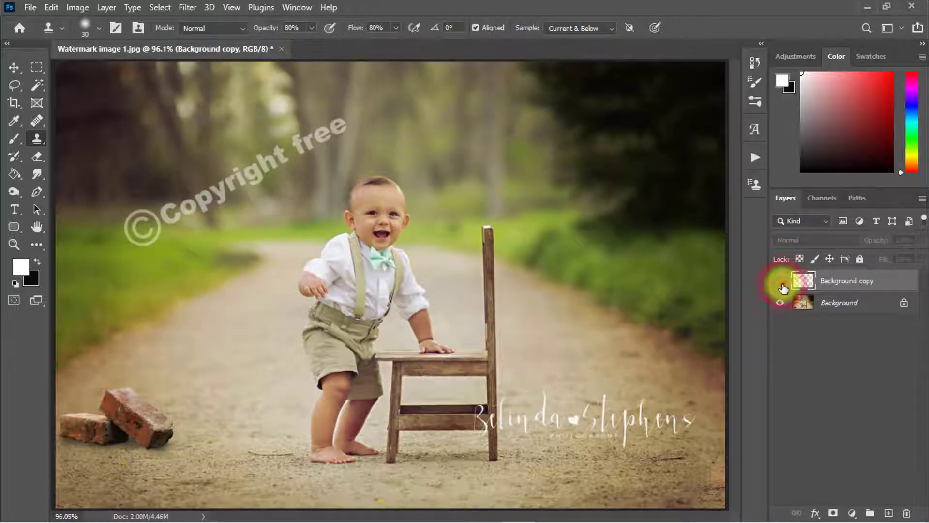
pyautogui.click(782, 283)
# Clone clean ground over the last letters at the signature watermark's right end
pyautogui.moveTo(568, 410); pyautogui.dragTo(294, 334)
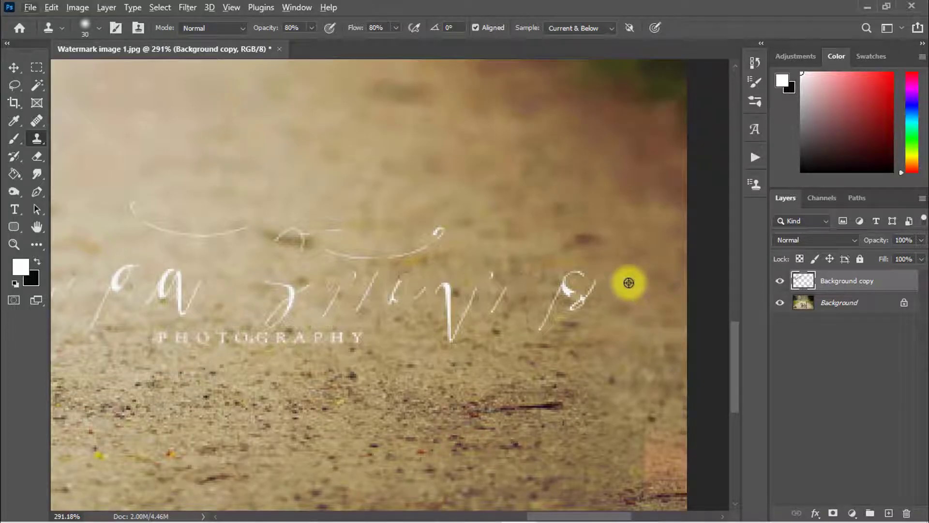
pyautogui.keyDown('alt'); pyautogui.click(634, 276); pyautogui.keyUp('alt')
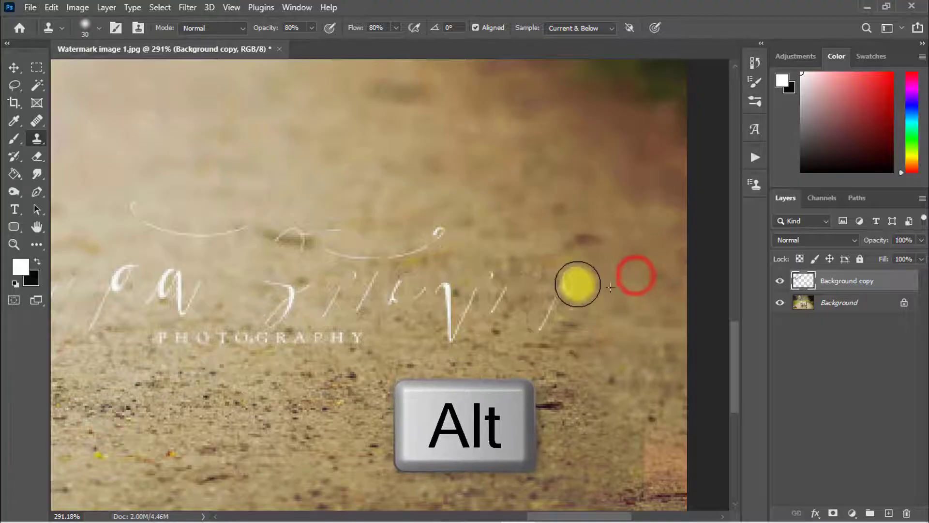
pyautogui.click(577, 300)
pyautogui.click(579, 305)
pyautogui.click(585, 292)
pyautogui.click(598, 300)
pyautogui.moveTo(565, 300)
pyautogui.mouseDown()
pyautogui.moveTo(542, 314)
pyautogui.moveTo(498, 300)
pyautogui.moveTo(501, 289)
pyautogui.mouseUp()
pyautogui.click(543, 315)
# Clone nearby gravel over the signature's tall downstroke and the thin strokes beside it
pyautogui.keyDown('alt'); pyautogui.click(478, 359); pyautogui.keyUp('alt')
pyautogui.keyDown('alt'); pyautogui.click(487, 350); pyautogui.keyUp('alt')
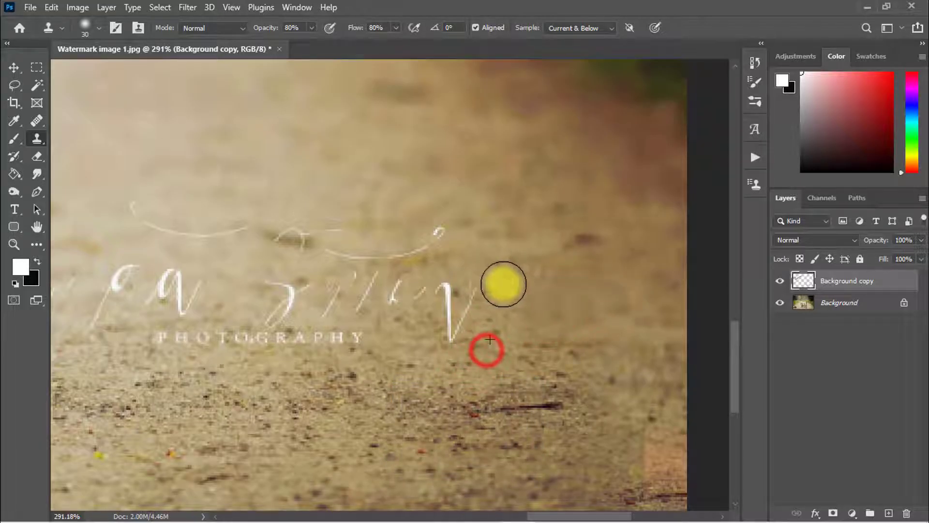
pyautogui.click(513, 295)
pyautogui.click(451, 373)
# Reduce the brush size to 15 and clone over the signature's curved swash and the slanted strokes beneath it
pyautogui.press('[')
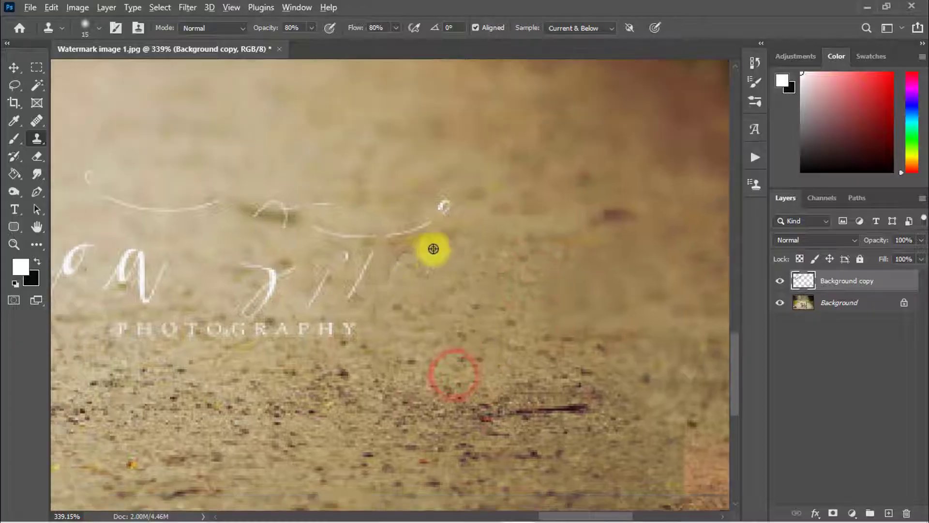
pyautogui.keyDown('alt'); pyautogui.click(436, 275); pyautogui.keyUp('alt')
pyautogui.moveTo(420, 267); pyautogui.dragTo(394, 285)
pyautogui.keyDown('alt'); pyautogui.click(422, 255); pyautogui.keyUp('alt')
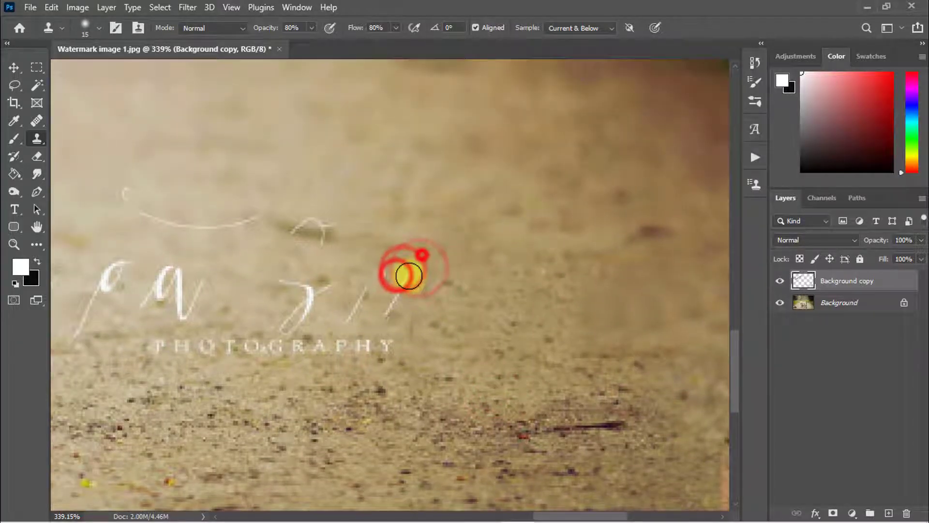
pyautogui.click(408, 283)
pyautogui.moveTo(411, 280); pyautogui.dragTo(392, 321)
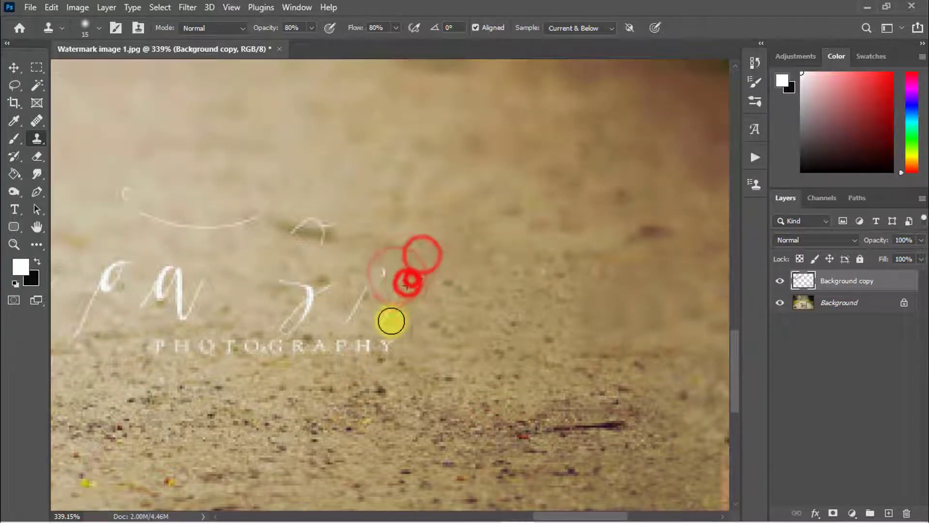
pyautogui.scroll(1, 400, 325)
# Clone clean ground over the PHOTOGRAPHY line and the remaining signature letters between it and the chair
pyautogui.keyDown('alt'); pyautogui.click(428, 350); pyautogui.keyUp('alt')
pyautogui.moveTo(382, 353); pyautogui.dragTo(370, 355)
pyautogui.moveTo(370, 359)
pyautogui.mouseDown()
pyautogui.moveTo(416, 338)
pyautogui.moveTo(360, 335)
pyautogui.moveTo(370, 334)
pyautogui.mouseUp()
pyautogui.keyDown('alt'); pyautogui.click(437, 347); pyautogui.keyUp('alt')
pyautogui.moveTo(382, 332)
pyautogui.mouseDown()
pyautogui.moveTo(421, 332)
pyautogui.moveTo(317, 337)
pyautogui.moveTo(331, 302)
pyautogui.mouseUp()
pyautogui.keyDown('alt'); pyautogui.click(353, 359); pyautogui.keyUp('alt')
pyautogui.keyDown('alt'); pyautogui.click(328, 316); pyautogui.keyUp('alt')
pyautogui.moveTo(340, 261); pyautogui.dragTo(364, 271)
pyautogui.click(388, 274)
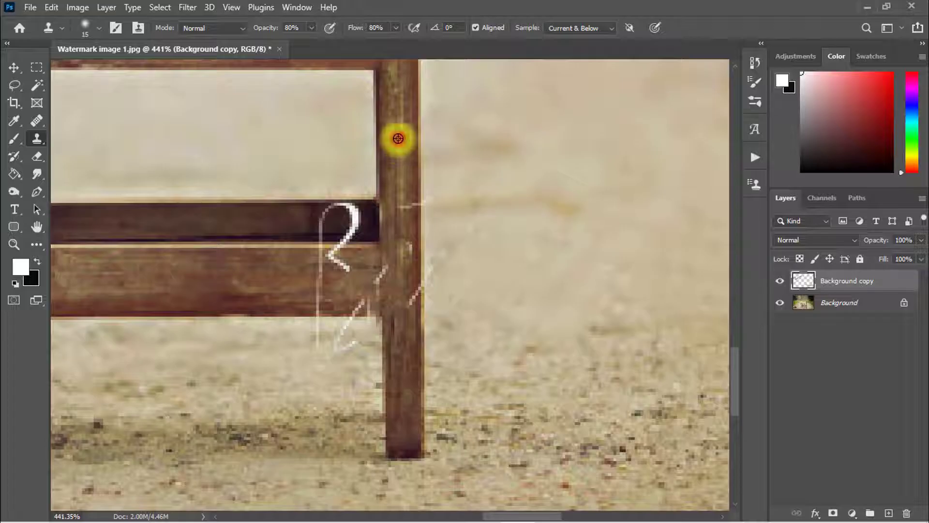
# Clone wood grain over the signature traces on the chair's rear leg, reducing the brush size to 9
pyautogui.moveTo(401, 209)
pyautogui.mouseDown()
pyautogui.moveTo(401, 228)
pyautogui.moveTo(400, 207)
pyautogui.mouseUp()
pyautogui.click(408, 203)
pyautogui.keyDown('alt'); pyautogui.click(396, 170); pyautogui.keyUp('alt')
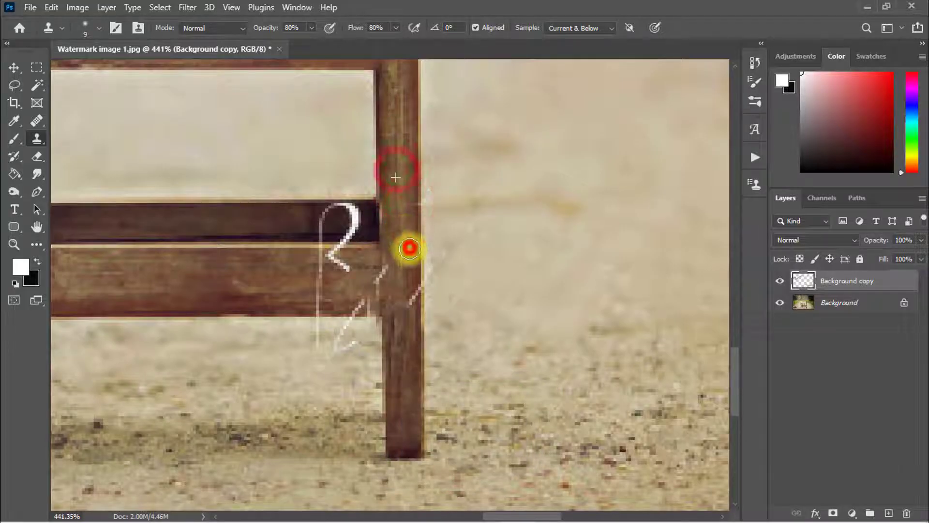
pyautogui.keyDown('alt'); pyautogui.click(405, 154); pyautogui.keyUp('alt')
pyautogui.moveTo(410, 209); pyautogui.dragTo(412, 215)
pyautogui.keyDown('alt'); pyautogui.click(414, 306); pyautogui.keyUp('alt')
pyautogui.moveTo(419, 285); pyautogui.dragTo(411, 306)
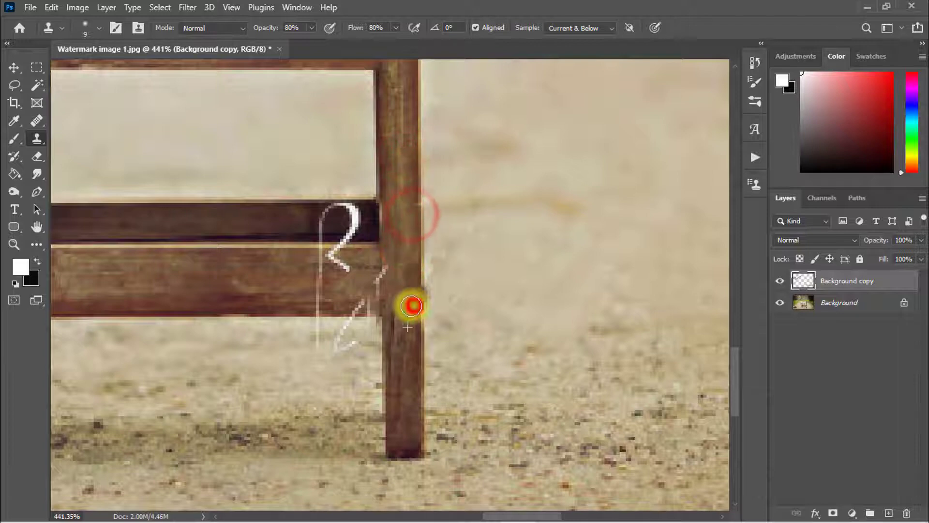
pyautogui.click(382, 264)
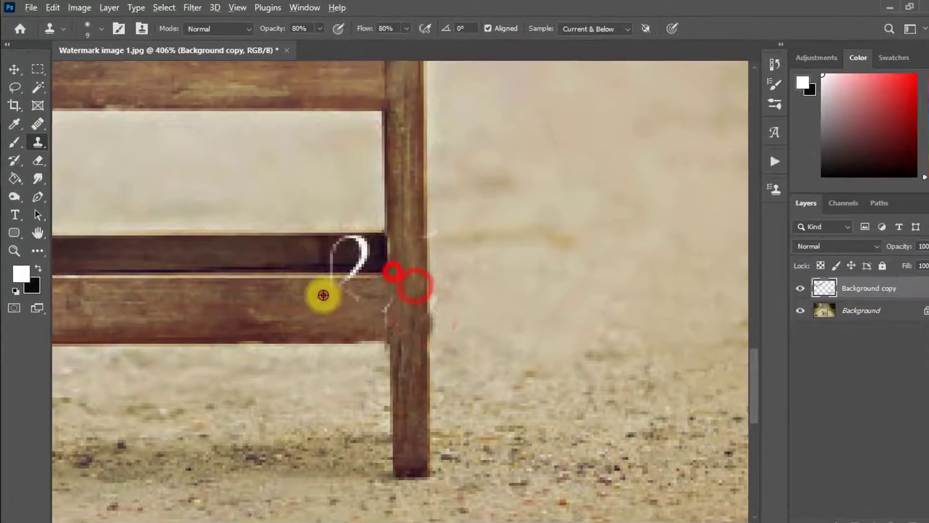
# Clone matching wood over the signature's first letter on the chair's dark and brown lower rails
pyautogui.keyDown('alt'); pyautogui.click(316, 291); pyautogui.keyUp('alt')
pyautogui.click(330, 282)
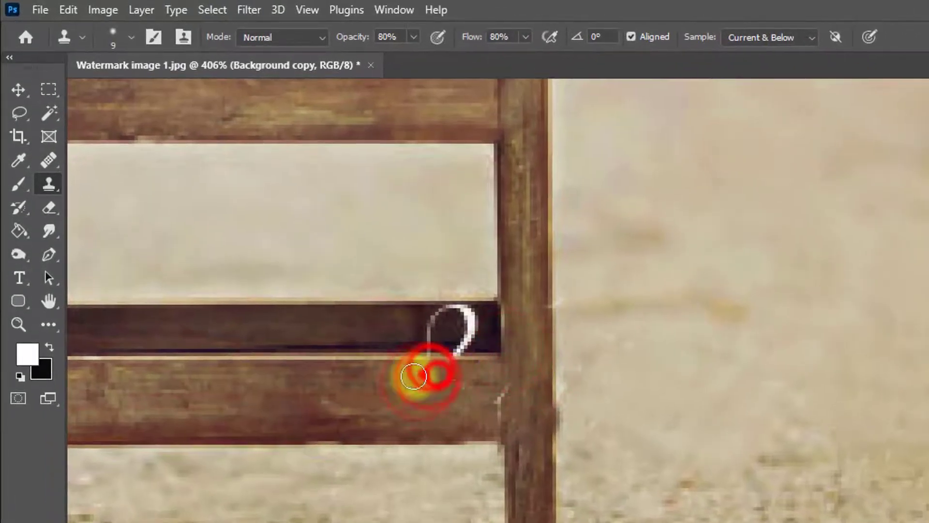
pyautogui.keyDown('alt'); pyautogui.click(319, 282); pyautogui.keyUp('alt')
pyautogui.click(327, 243)
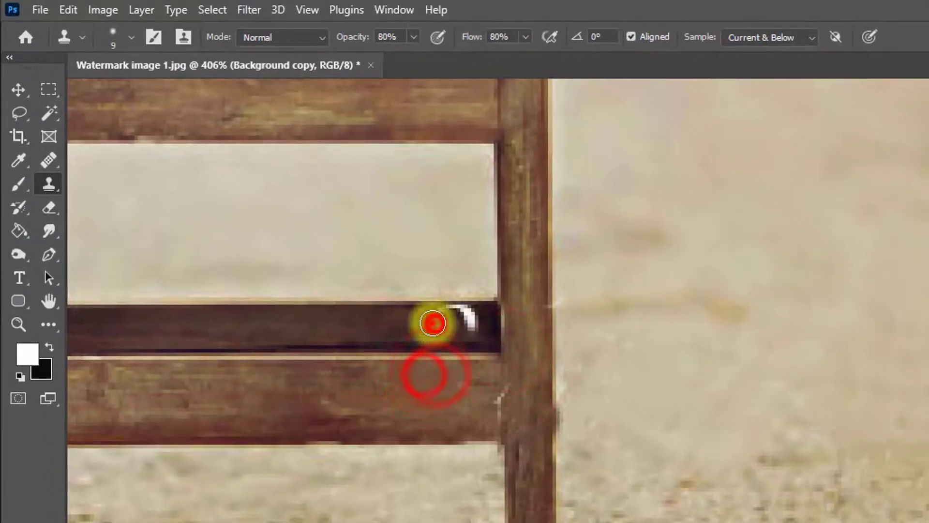
pyautogui.click(431, 323)
pyautogui.keyDown('alt'); pyautogui.click(400, 324); pyautogui.keyUp('alt')
pyautogui.click(443, 323)
pyautogui.keyDown('alt'); pyautogui.click(421, 323); pyautogui.keyUp('alt')
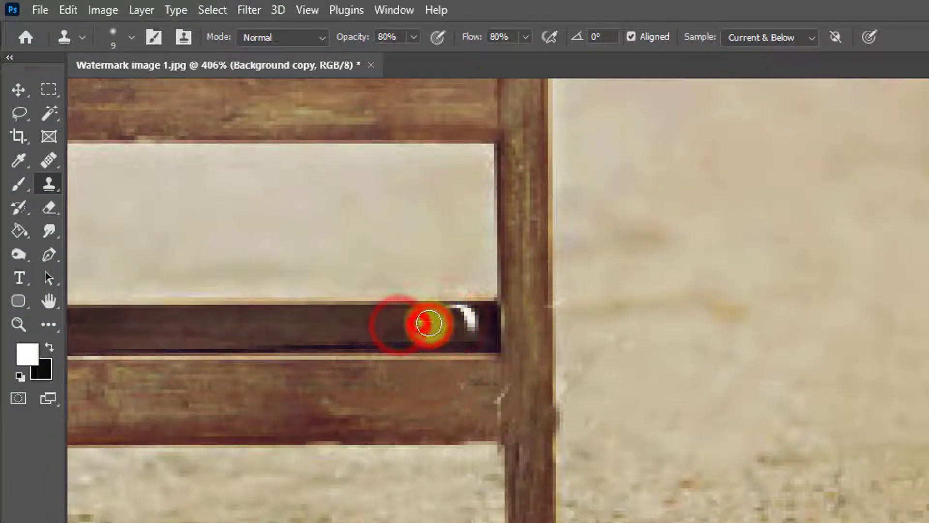
pyautogui.moveTo(440, 323); pyautogui.dragTo(469, 321)
pyautogui.scroll(-1, 472, 416)
pyautogui.click(487, 397)
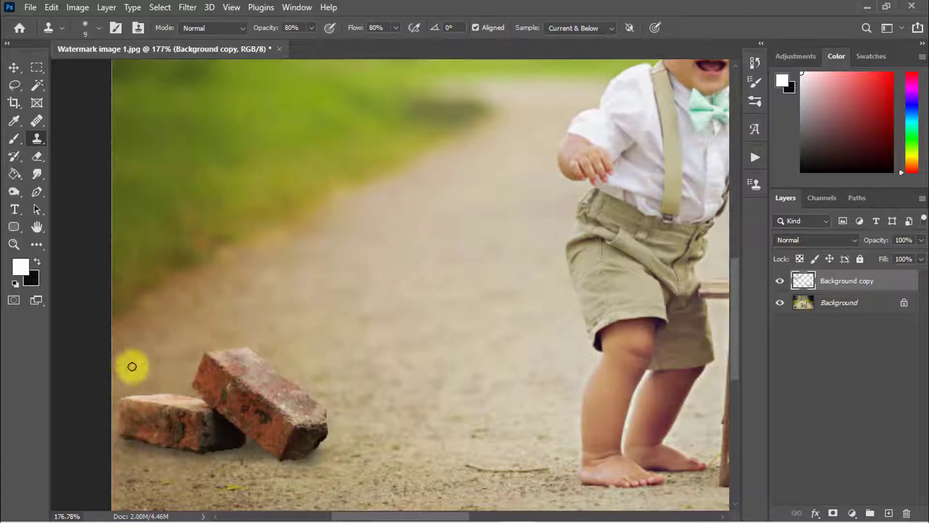
# Outline the two bricks with the Content-Aware Move tool and make the Background layer active
pyautogui.press('j')
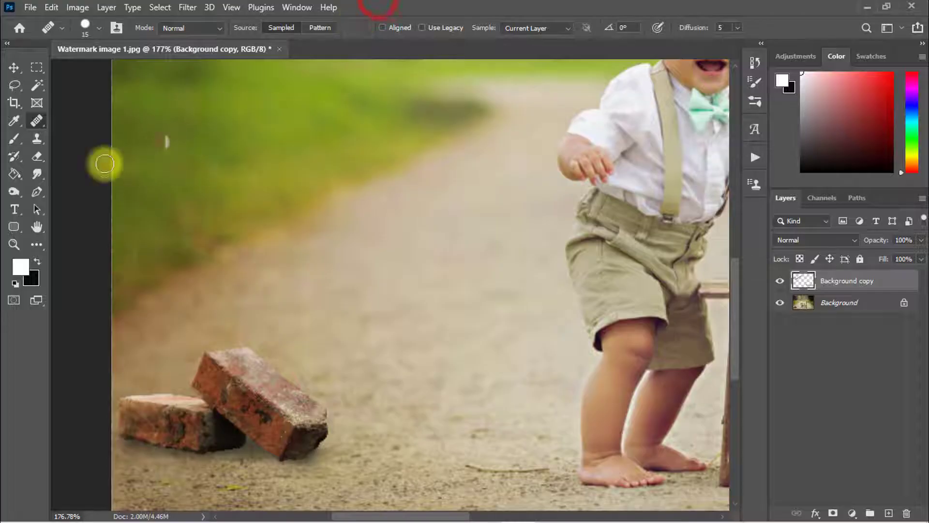
pyautogui.rightClick(31, 118)
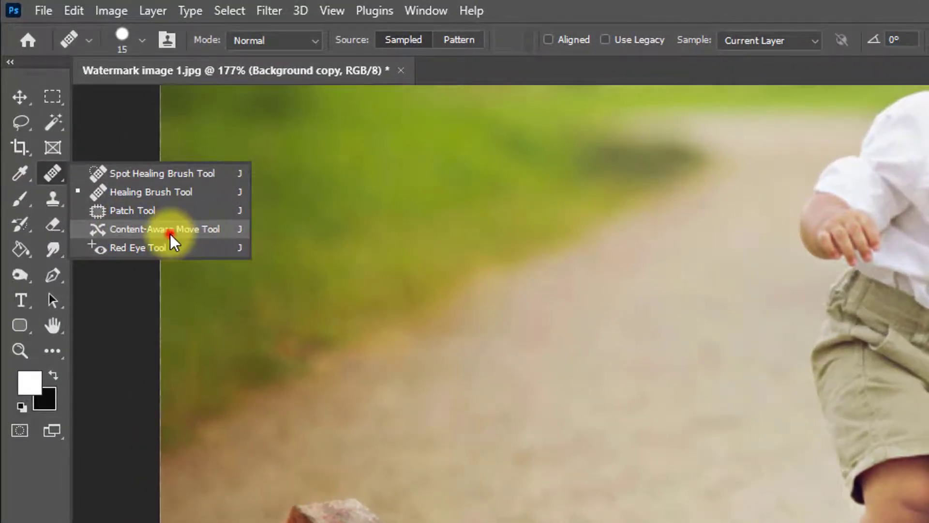
pyautogui.click(159, 218)
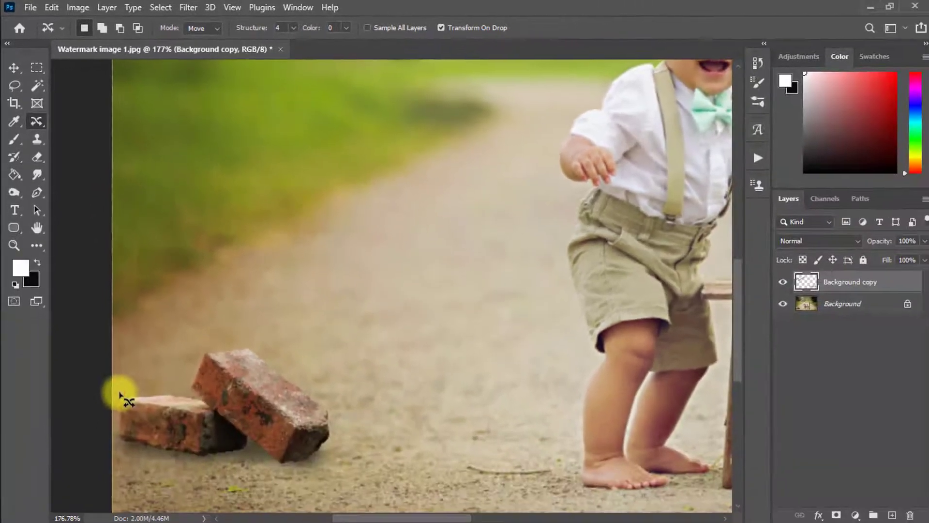
pyautogui.moveTo(119, 391); pyautogui.dragTo(138, 373)
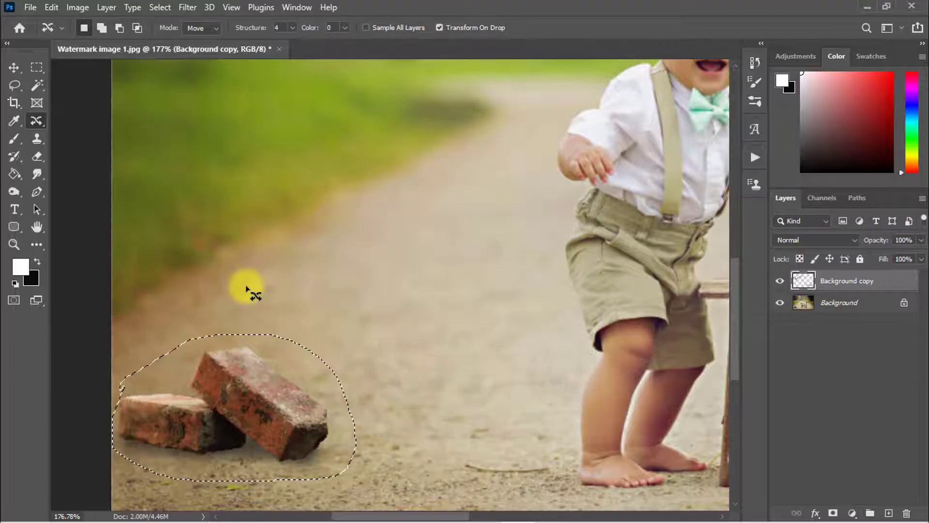
pyautogui.click(832, 305)
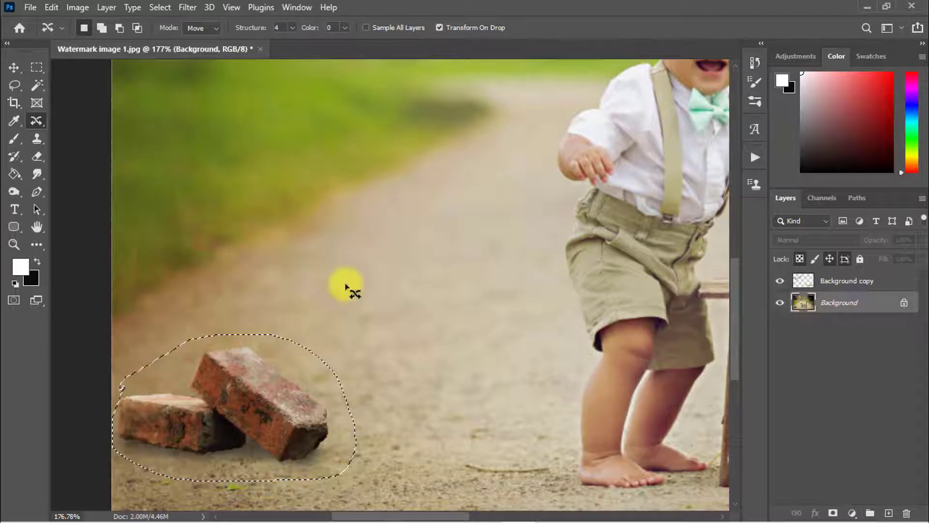
pyautogui.press('Delete')
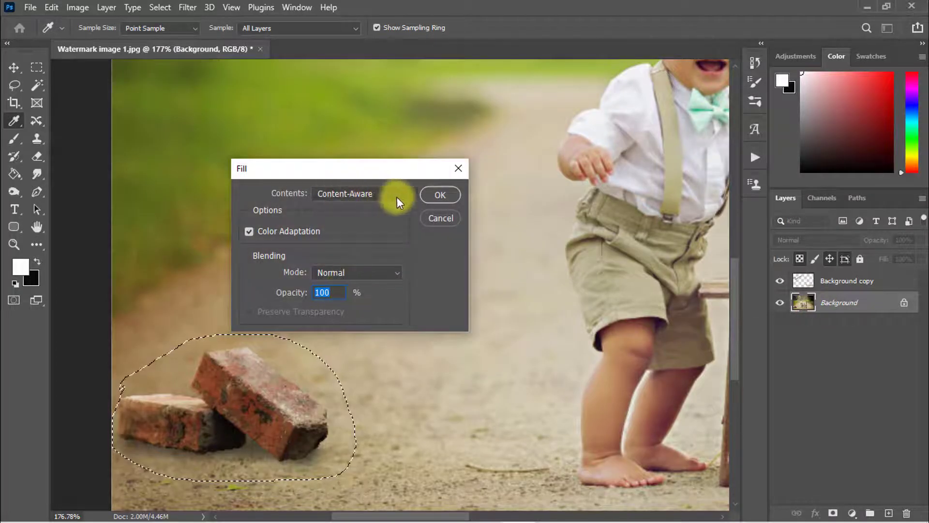
pyautogui.click(456, 167)
pyautogui.press('j')
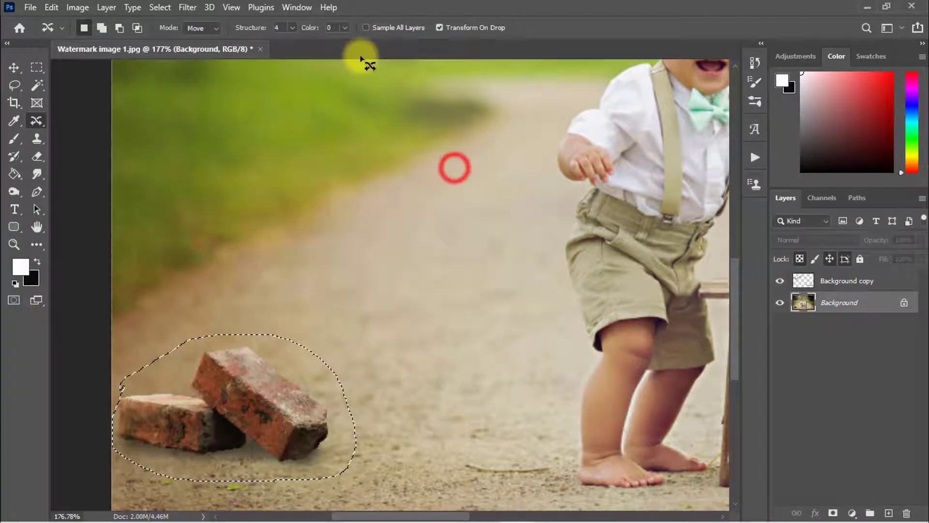
# Try to remove the two outlined bricks from the Background layer with a Content-Aware fill in Normal mode at 100% opacity
pyautogui.click(53, 8)
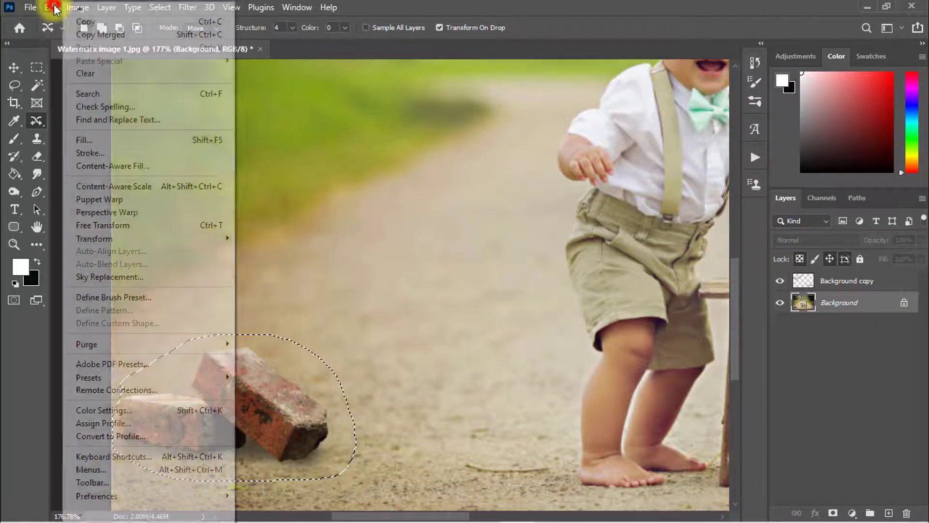
pyautogui.click(87, 141)
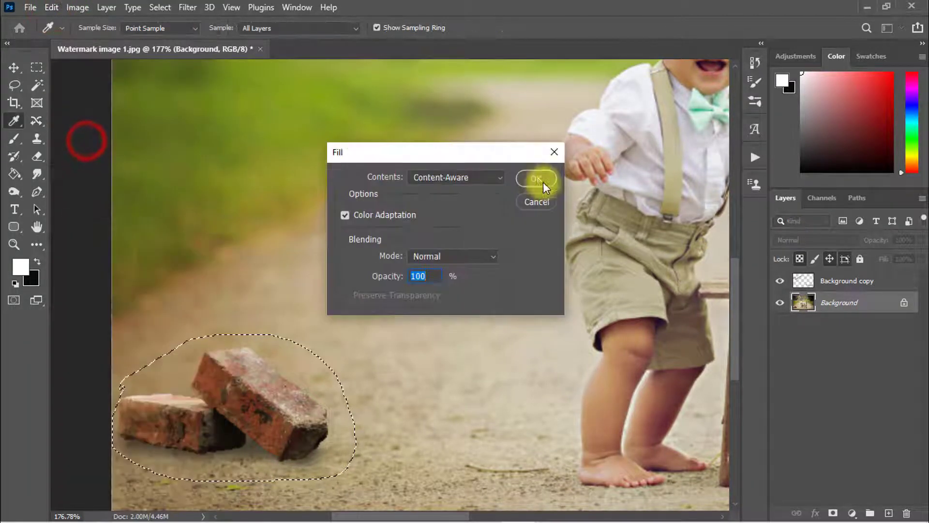
pyautogui.click(534, 176)
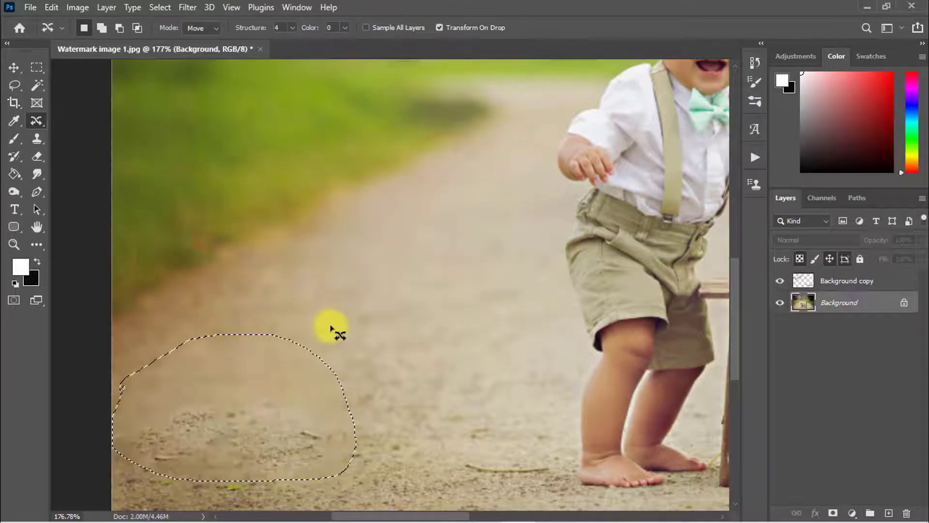
pyautogui.scroll(-2, 344, 321)
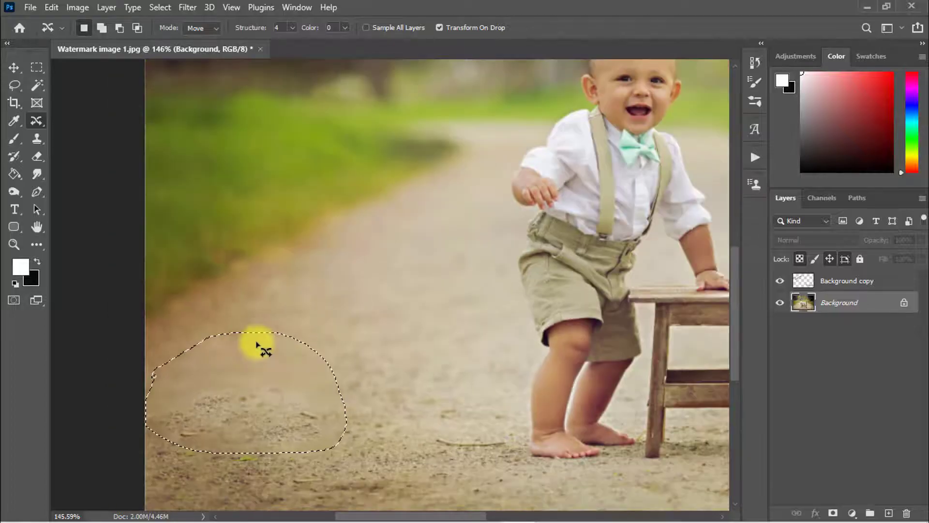
pyautogui.hotkey('ctrl', 'z')
# Heal the near end of the leaning brick with the Healing Brush, sampling clean ground between the bricks and the child
pyautogui.rightClick(37, 121)
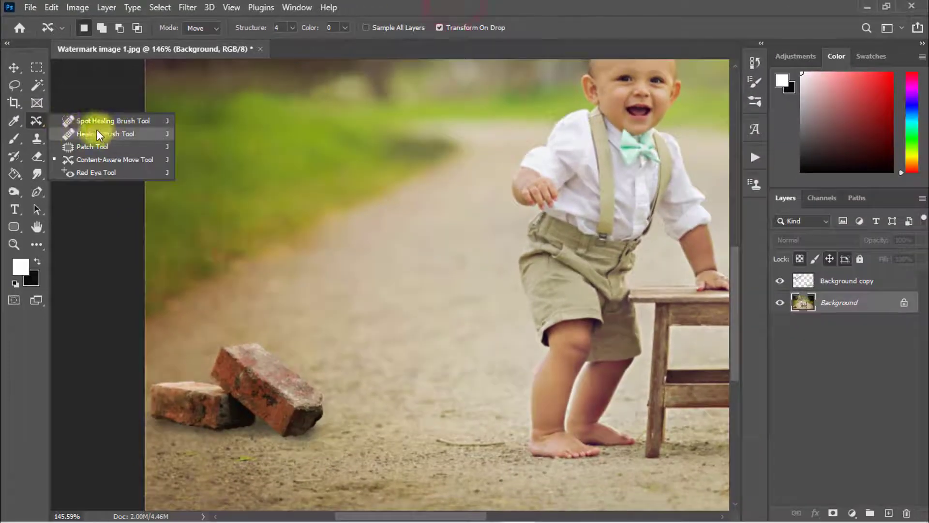
pyautogui.click(98, 134)
pyautogui.scroll(3, 353, 295)
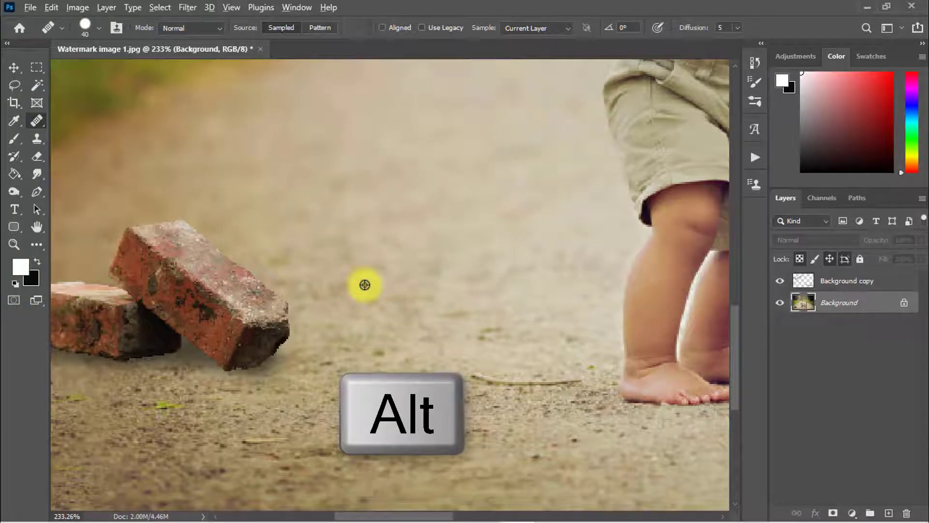
pyautogui.keyDown('alt'); pyautogui.click(364, 284); pyautogui.keyUp('alt')
pyautogui.moveTo(297, 301)
pyautogui.mouseDown()
pyautogui.moveTo(233, 301)
pyautogui.moveTo(250, 319)
pyautogui.moveTo(226, 330)
pyautogui.moveTo(259, 338)
pyautogui.mouseUp()
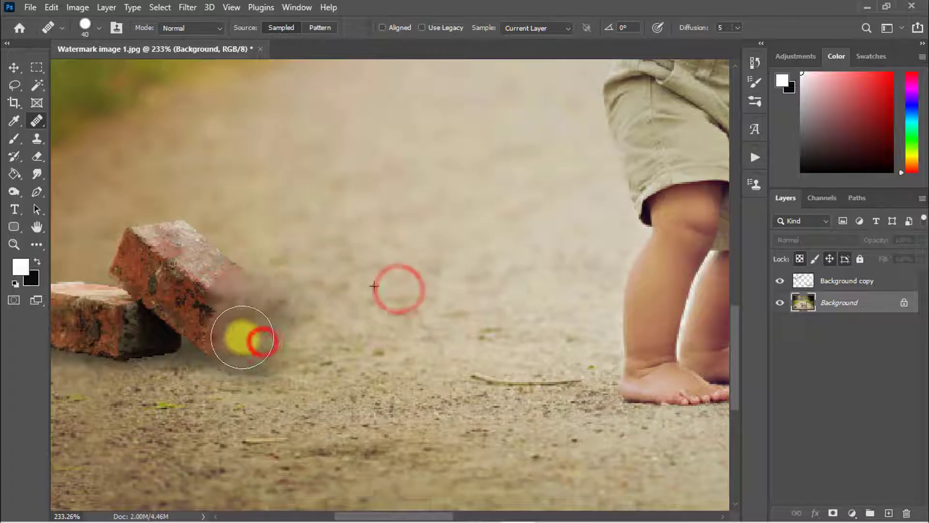
# Heal over the rest of both bricks and their shadow using fresh samples of the nearby clean path
pyautogui.keyDown('alt'); pyautogui.click(332, 280); pyautogui.keyUp('alt')
pyautogui.moveTo(247, 284)
pyautogui.mouseDown()
pyautogui.moveTo(192, 292)
pyautogui.moveTo(206, 313)
pyautogui.moveTo(193, 331)
pyautogui.moveTo(133, 332)
pyautogui.mouseUp()
pyautogui.keyDown('alt'); pyautogui.click(328, 283); pyautogui.keyUp('alt')
pyautogui.keyDown('alt'); pyautogui.click(446, 291); pyautogui.keyUp('alt')
pyautogui.moveTo(239, 309); pyautogui.dragTo(111, 308)
# Blend the dark smudges where the bricks stood by healing them with newly sampled lighter ground
pyautogui.keyDown('alt'); pyautogui.click(458, 284); pyautogui.keyUp('alt')
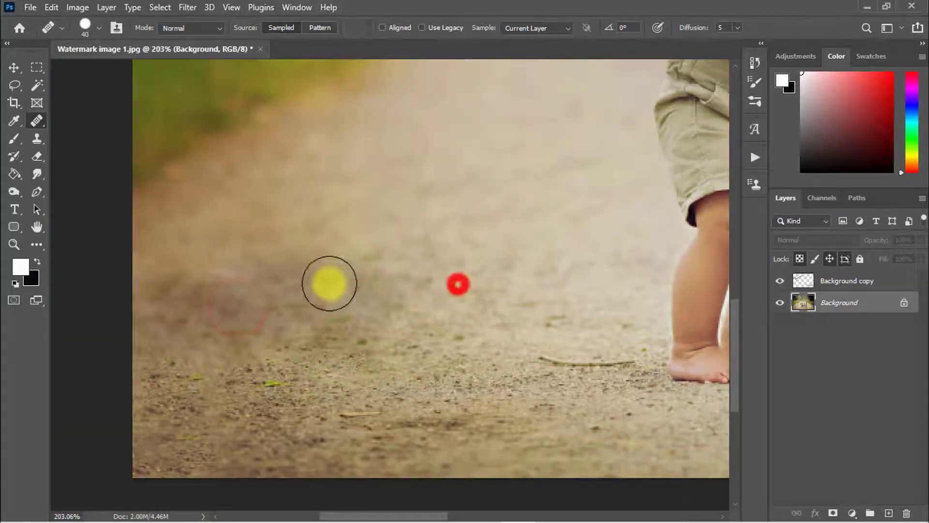
pyautogui.moveTo(284, 282); pyautogui.dragTo(146, 284)
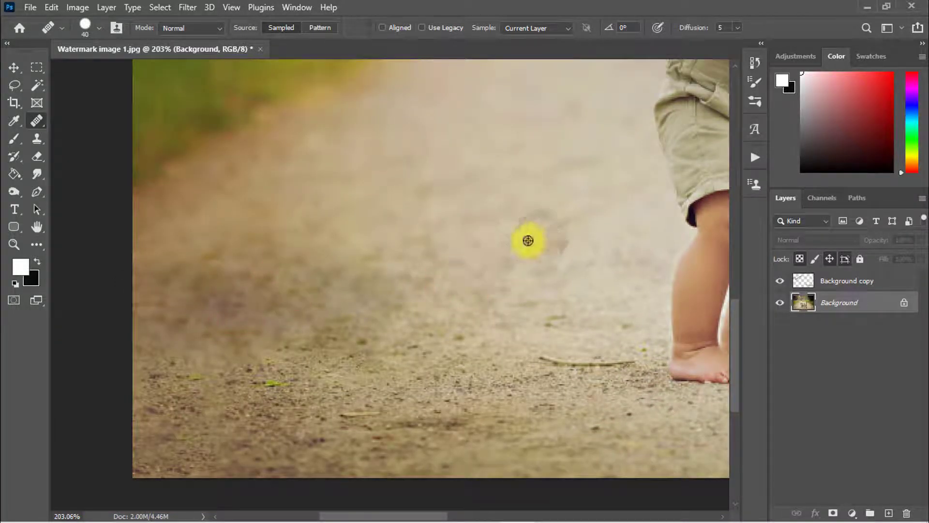
pyautogui.keyDown('alt'); pyautogui.click(538, 250); pyautogui.keyUp('alt')
pyautogui.moveTo(281, 279)
pyautogui.mouseDown()
pyautogui.moveTo(181, 289)
pyautogui.moveTo(152, 306)
pyautogui.moveTo(225, 321)
pyautogui.mouseUp()
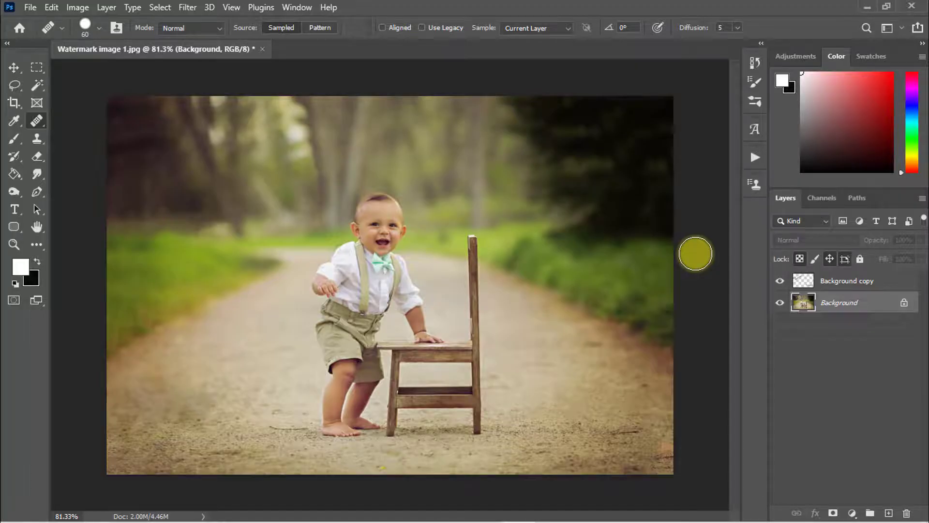
# Compare the photo with and without the watermark removal by toggling the Background copy layer's visibility
pyautogui.click(779, 282)
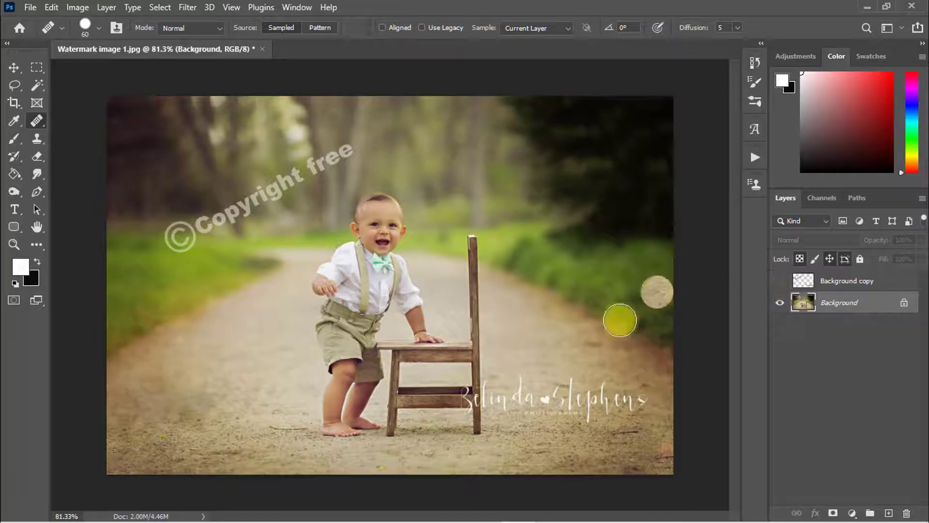
pyautogui.click(774, 277)
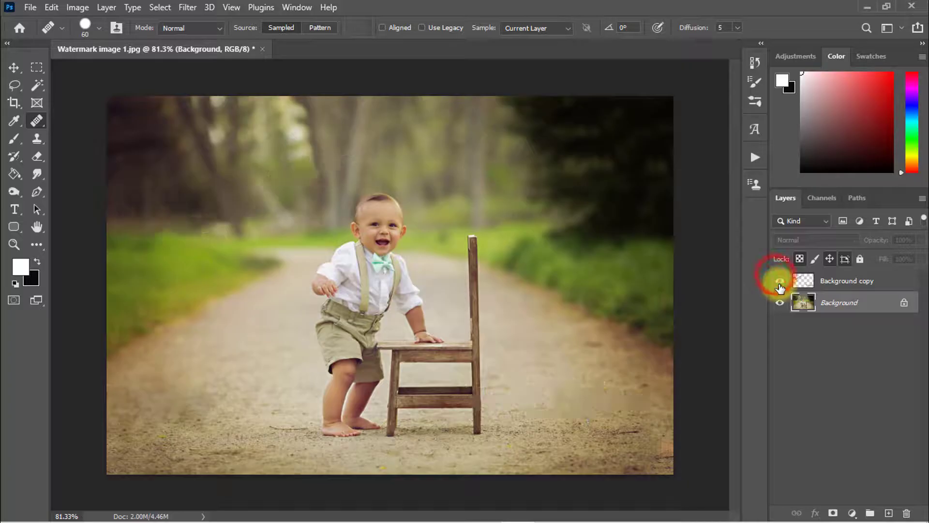
pyautogui.click(780, 285)
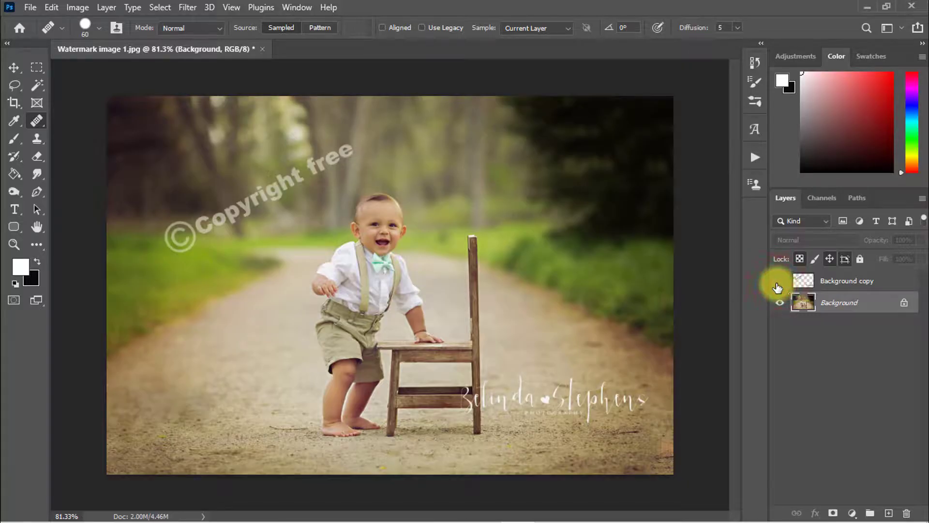